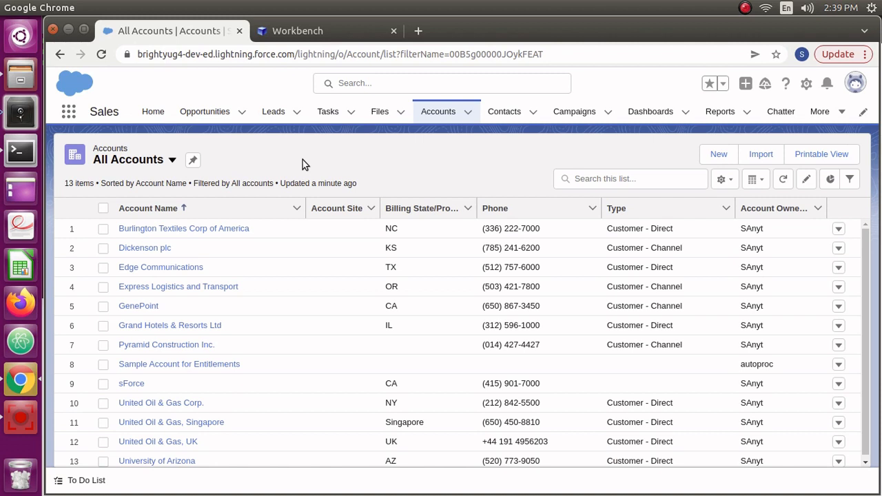
Switch to Workbench, agree to the terms of service, and log in with Salesforce using the Production environment.
click(307, 34)
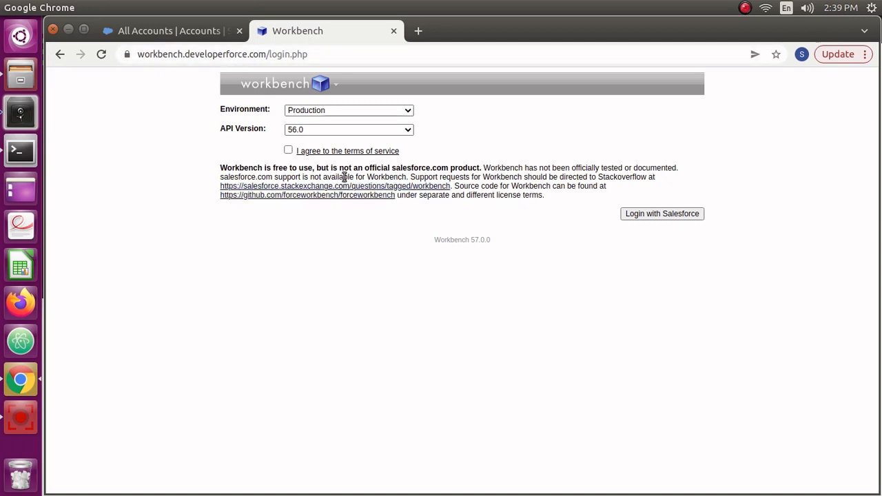
drag(353, 169, 485, 170)
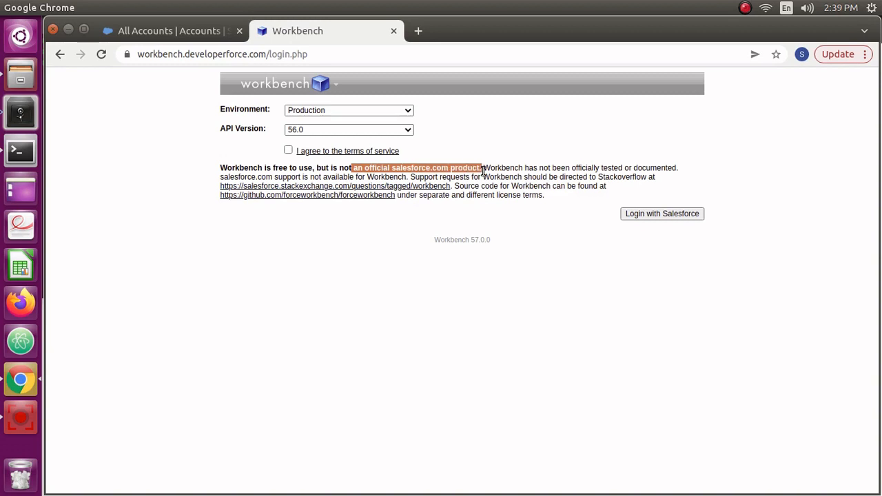
click(305, 293)
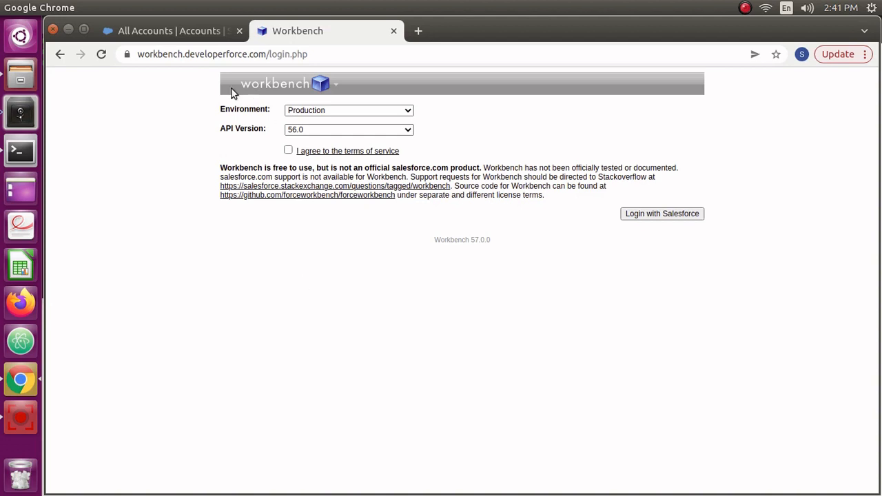
click(182, 36)
click(289, 151)
click(288, 152)
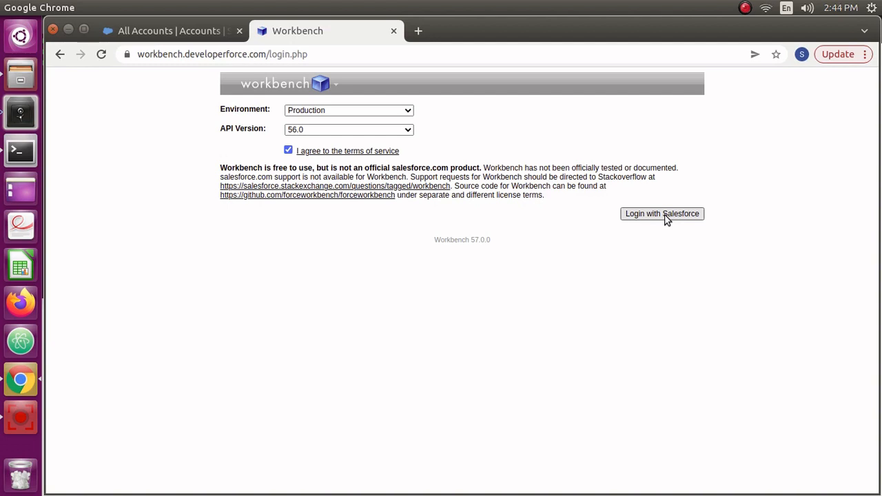
click(340, 112)
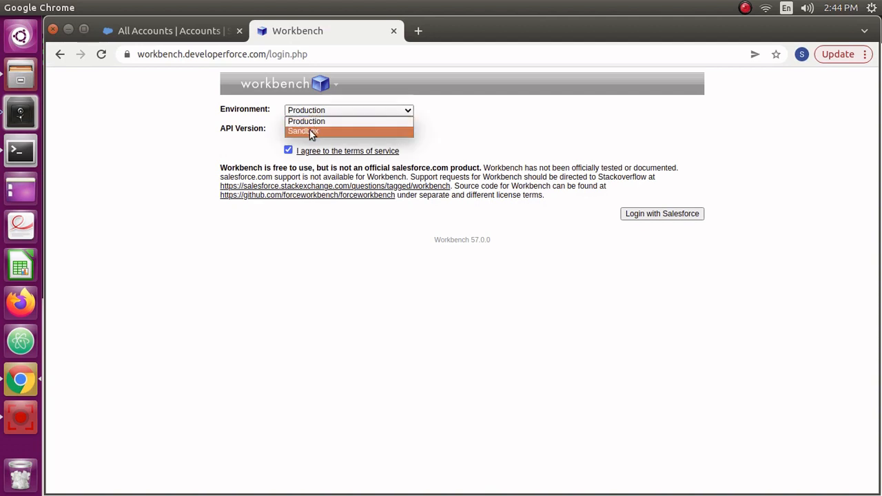
click(273, 116)
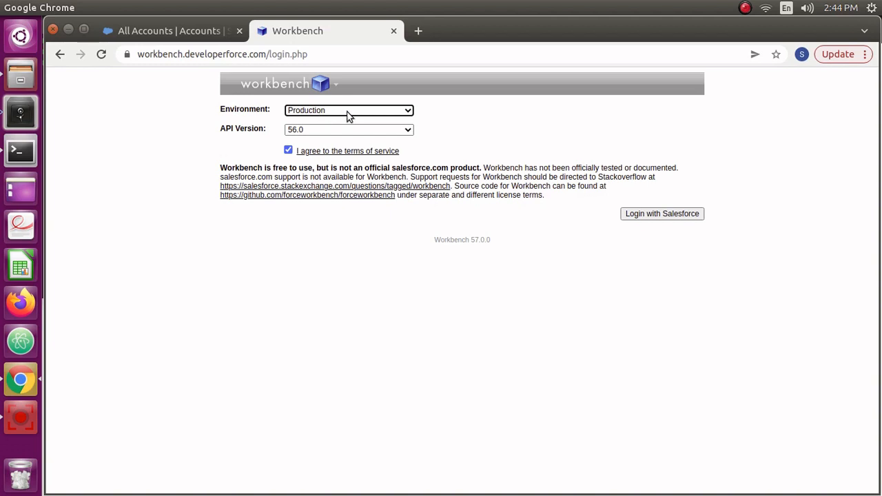
click(672, 220)
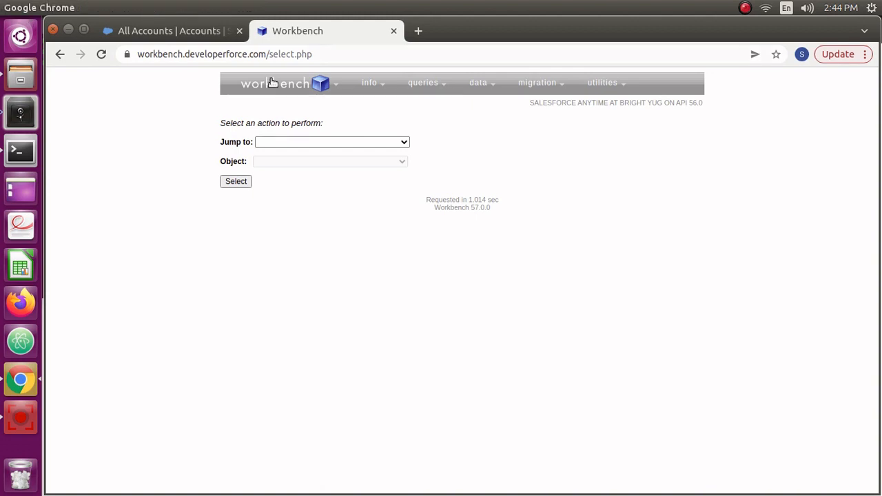
Open the SOQL Query builder and choose Account as the object to query.
mouse_move(477, 96)
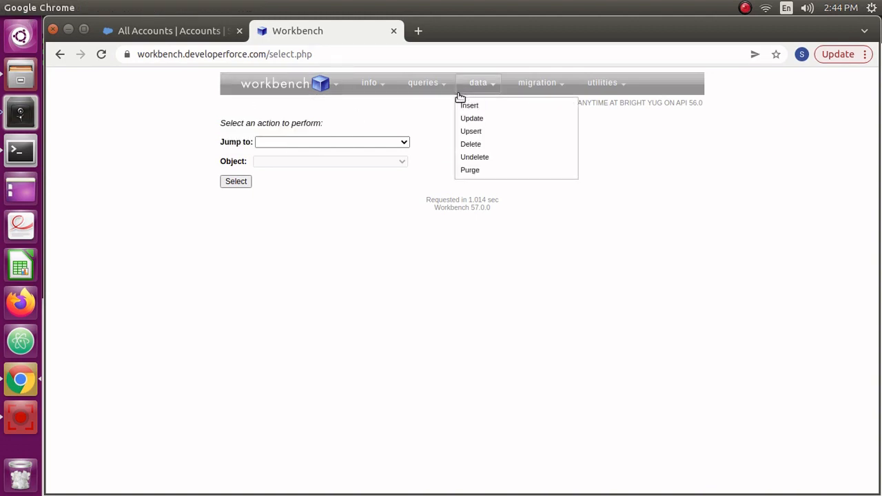
mouse_move(444, 99)
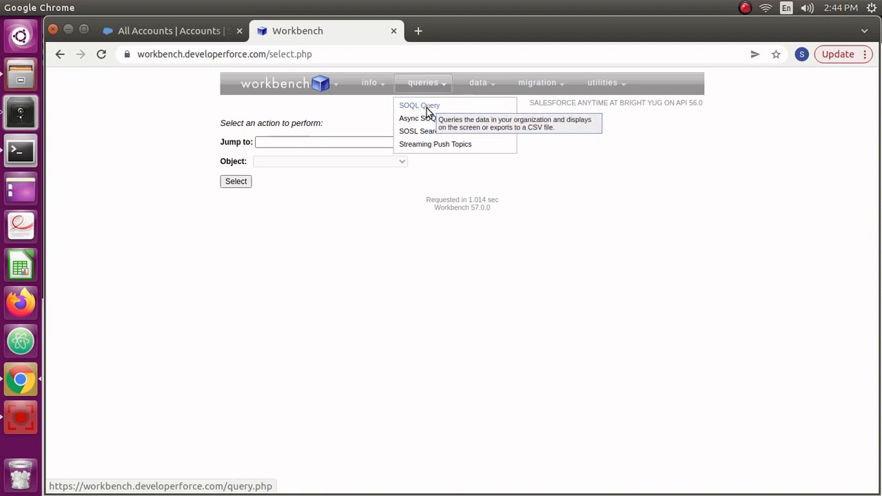
click(419, 105)
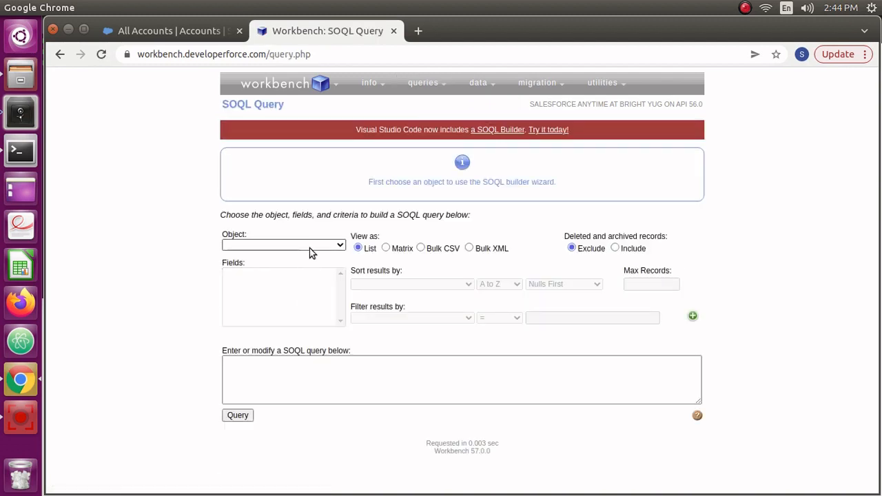
click(268, 246)
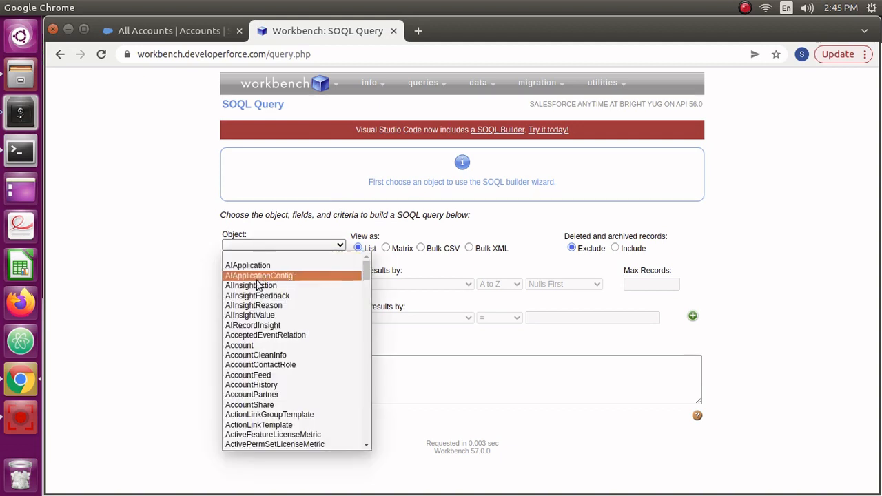
click(244, 346)
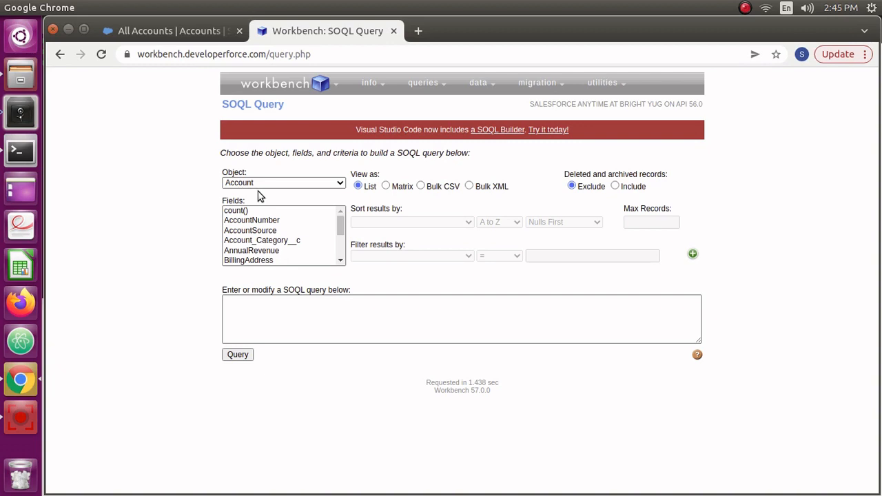
Look through the available objects and Account fields, and check the columns of the All Accounts list in Salesforce.
click(300, 182)
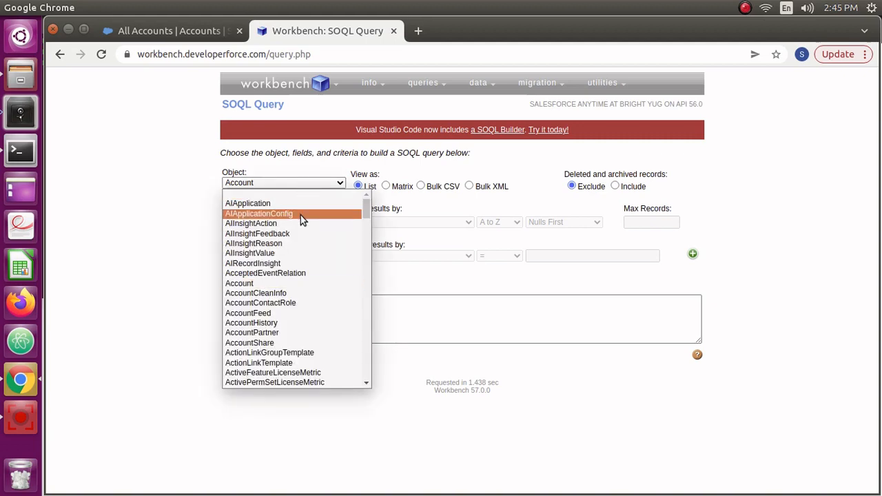
scroll(301, 215, down, 3)
scroll(300, 218, down, 20)
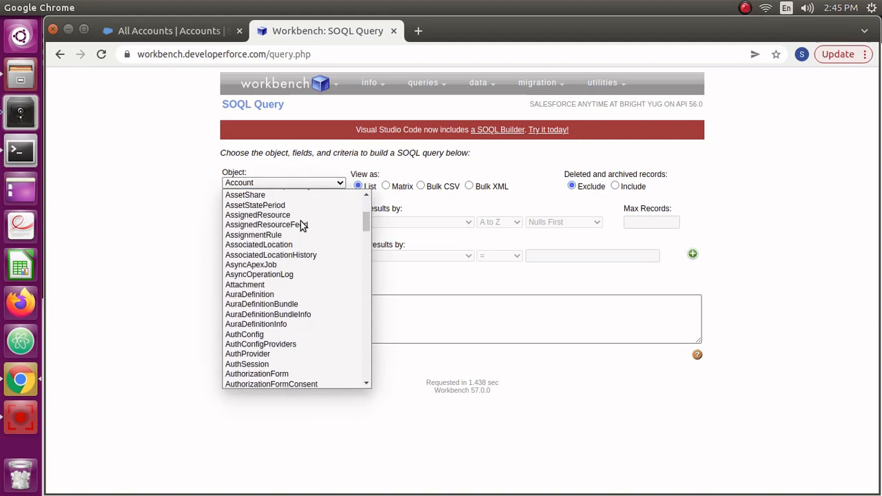
scroll(301, 221, down, 20)
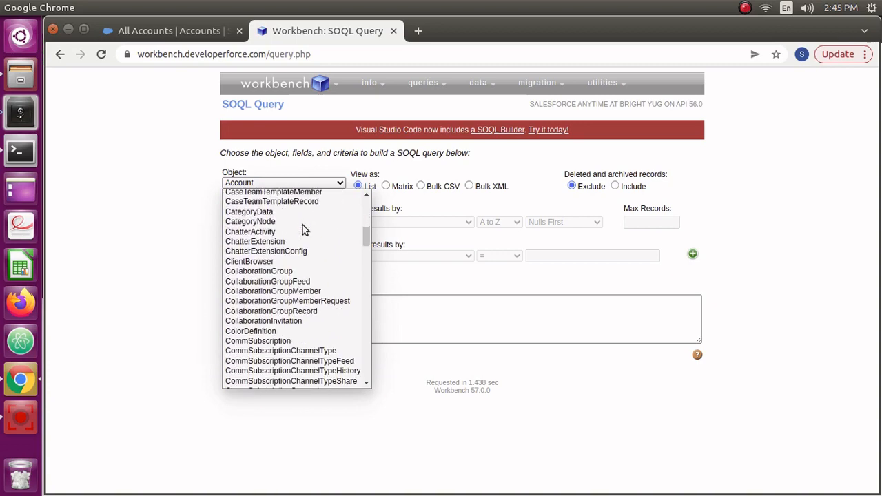
scroll(303, 228, down, 10)
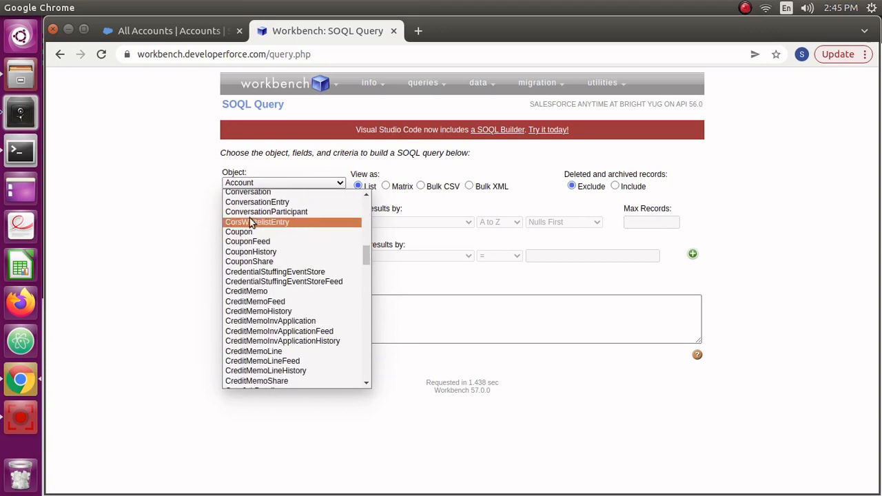
click(140, 220)
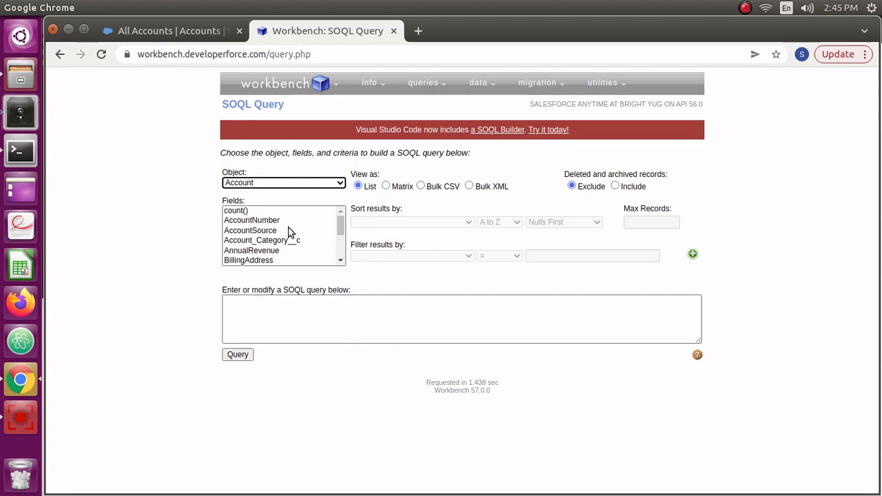
scroll(269, 230, down, 5)
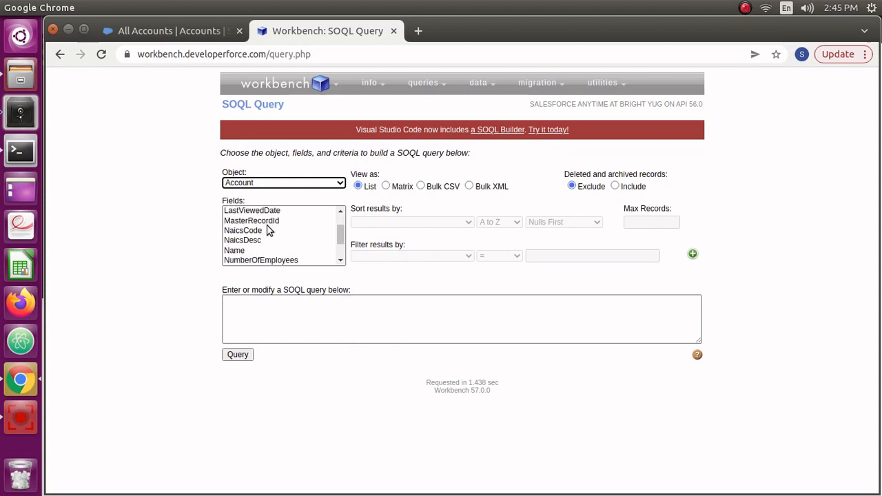
scroll(262, 223, up, 5)
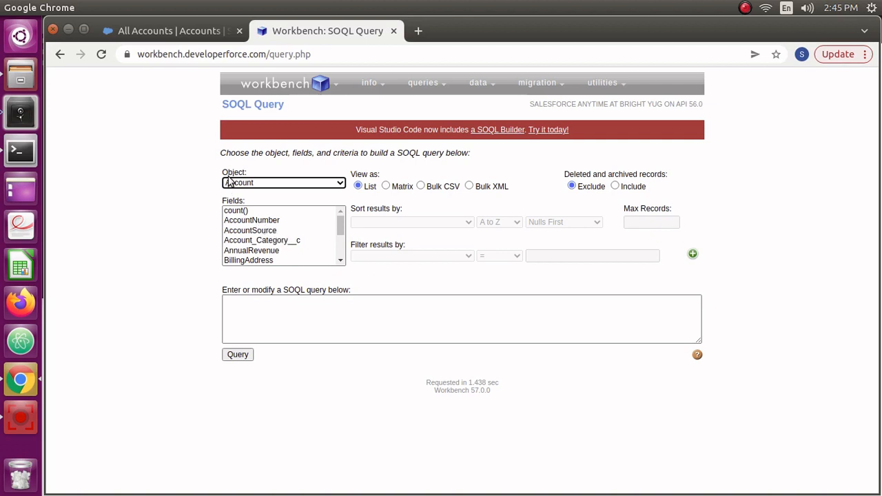
click(164, 31)
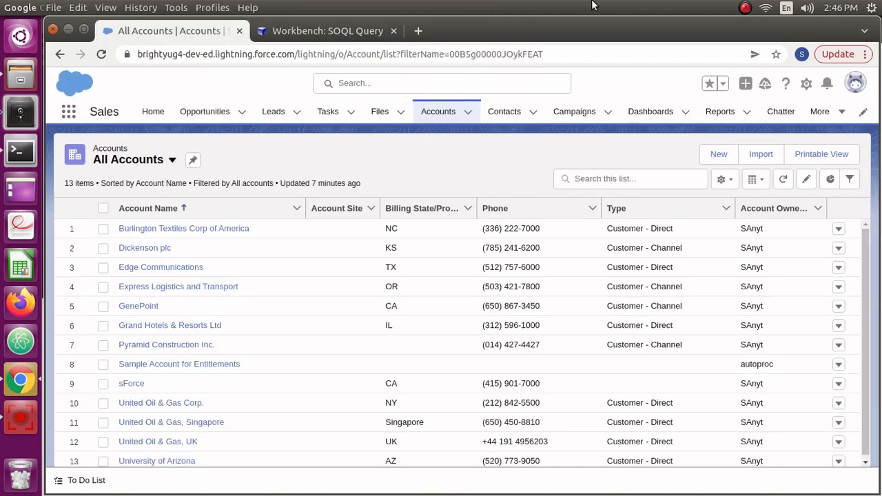
key(ctrl+Tab)
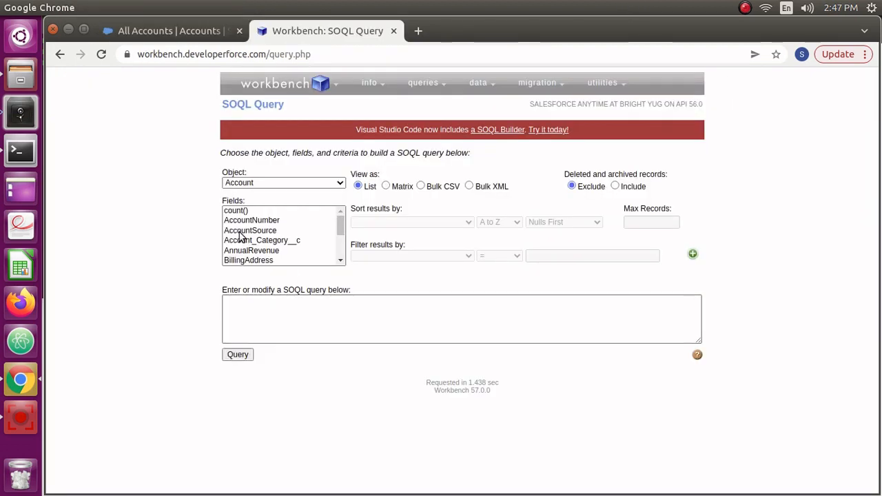
Select the Name, Phone and Type fields for the Account query.
click(266, 240)
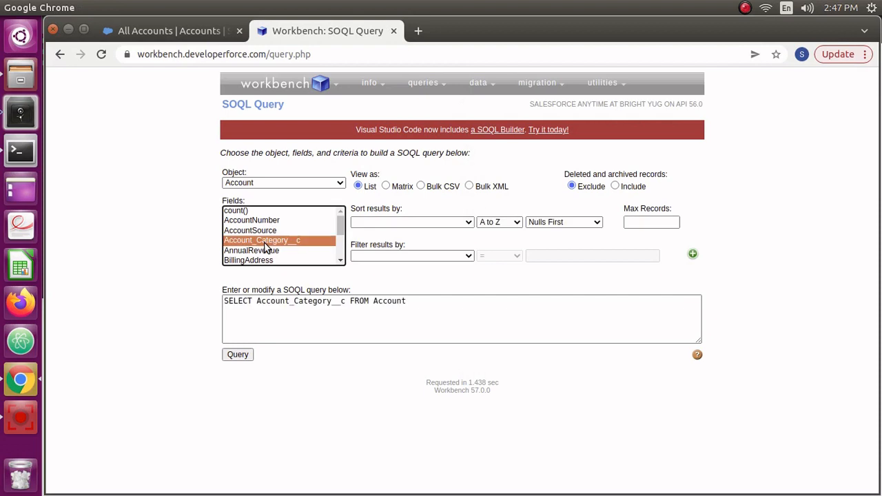
text(name)
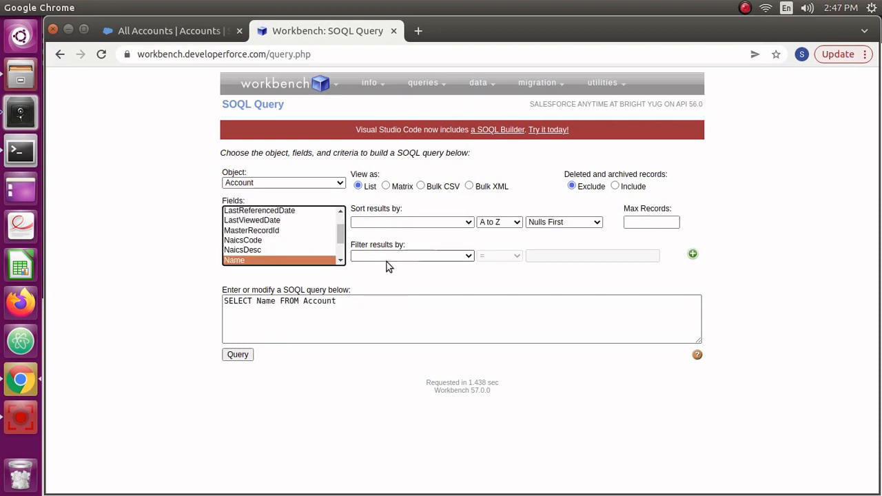
click(341, 261)
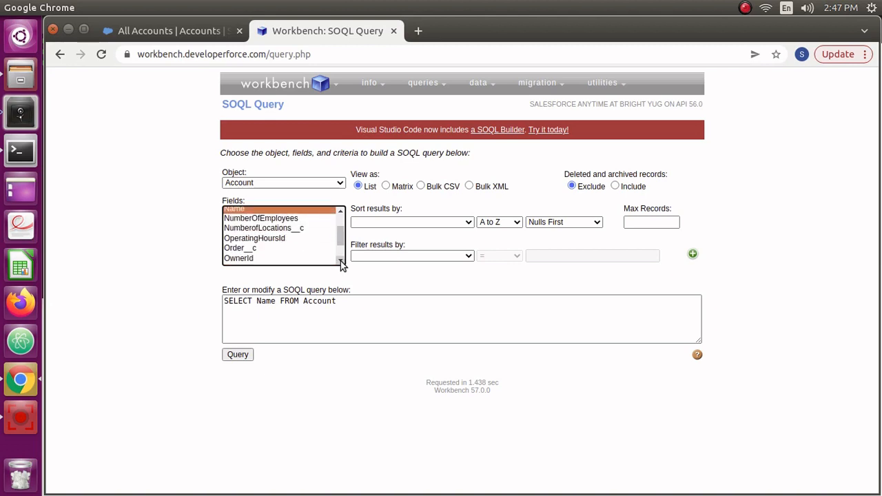
click(341, 262)
click(340, 262)
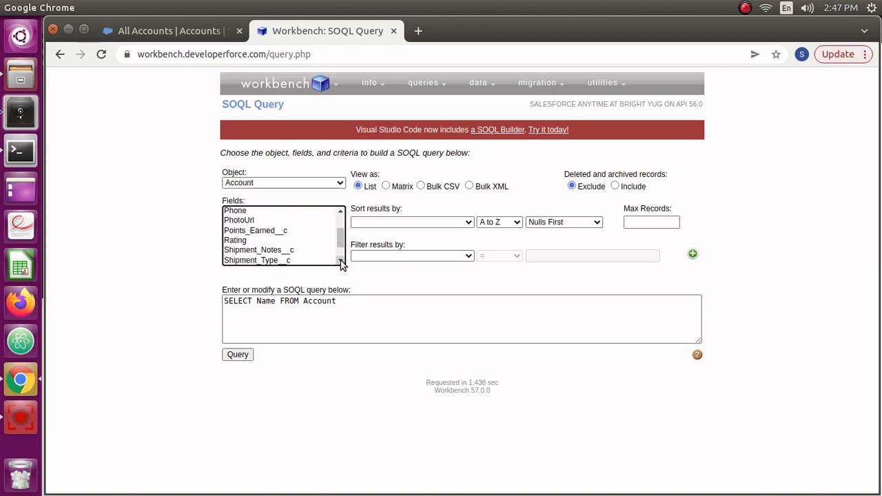
ctrl+click(235, 212)
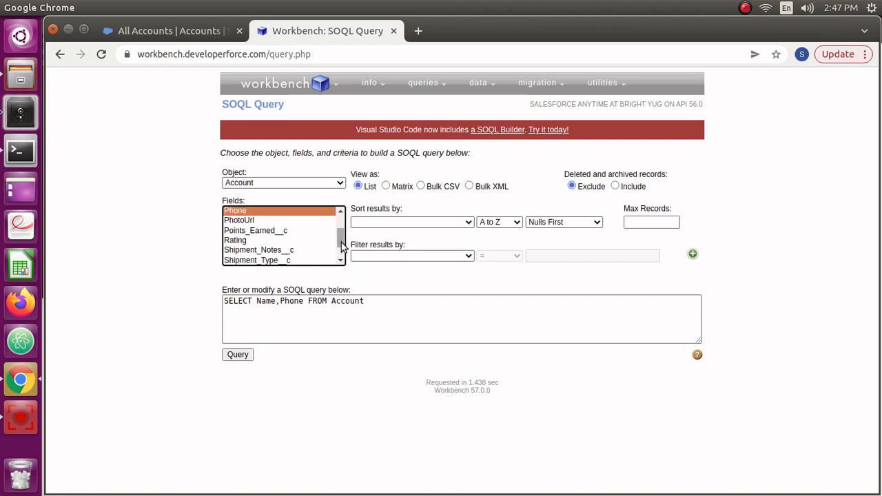
drag(342, 246, 348, 258)
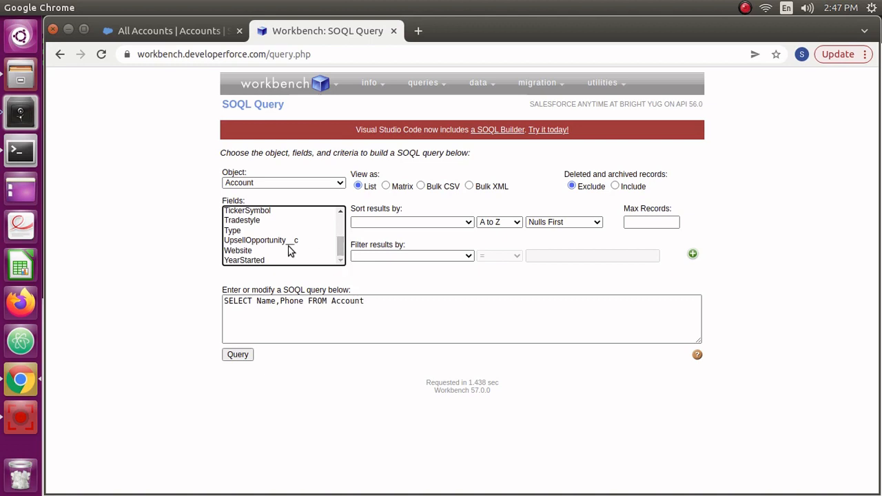
click(253, 232)
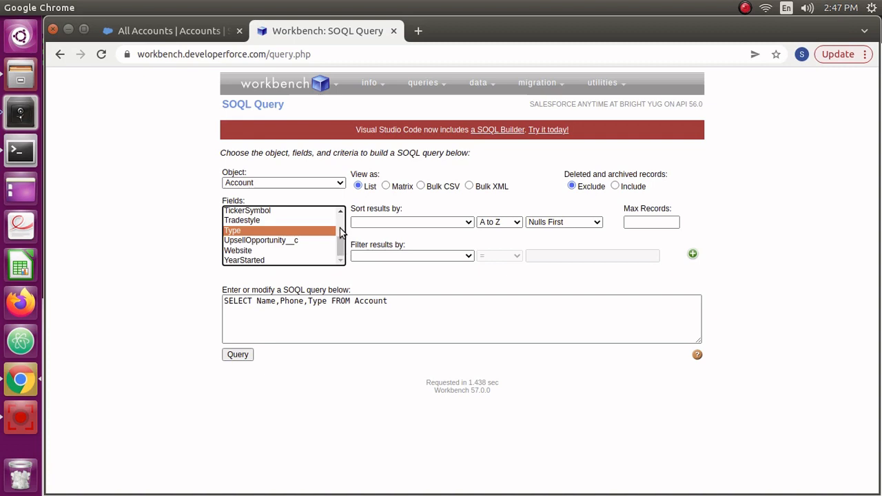
Check the columns of the All Accounts list in Salesforce and add the Site field to the Workbench query.
drag(339, 254, 344, 226)
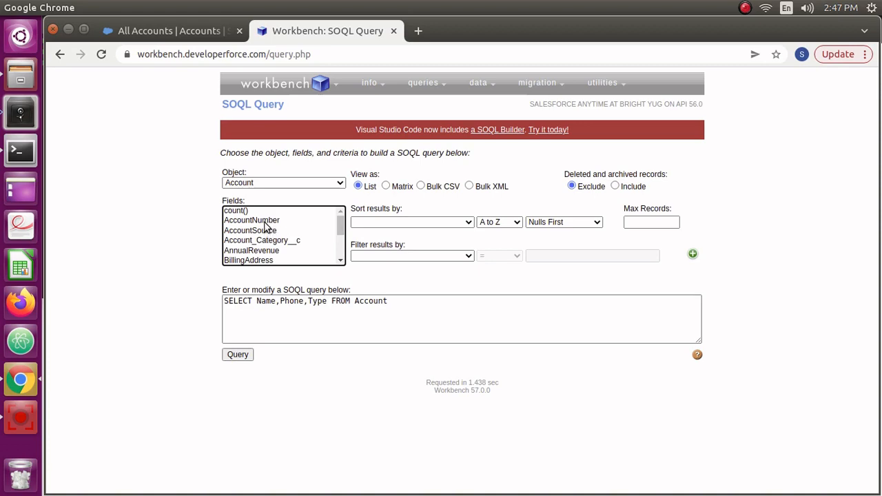
click(148, 33)
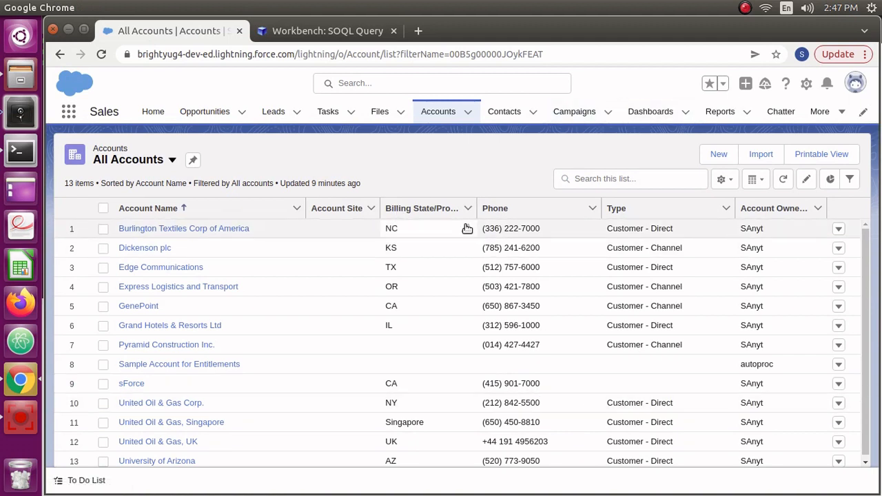
click(336, 24)
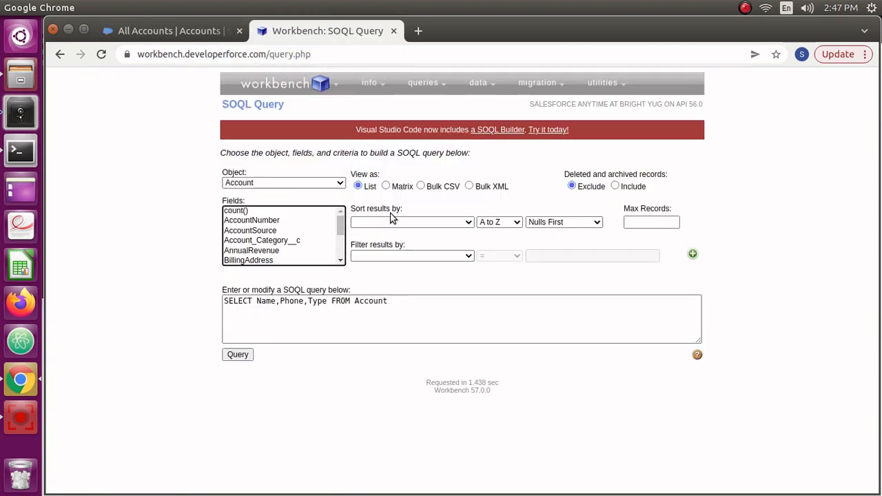
mouse_move(340, 226)
mouse_down()
mouse_move(340, 248)
mouse_move(350, 225)
mouse_up()
drag(341, 260, 340, 259)
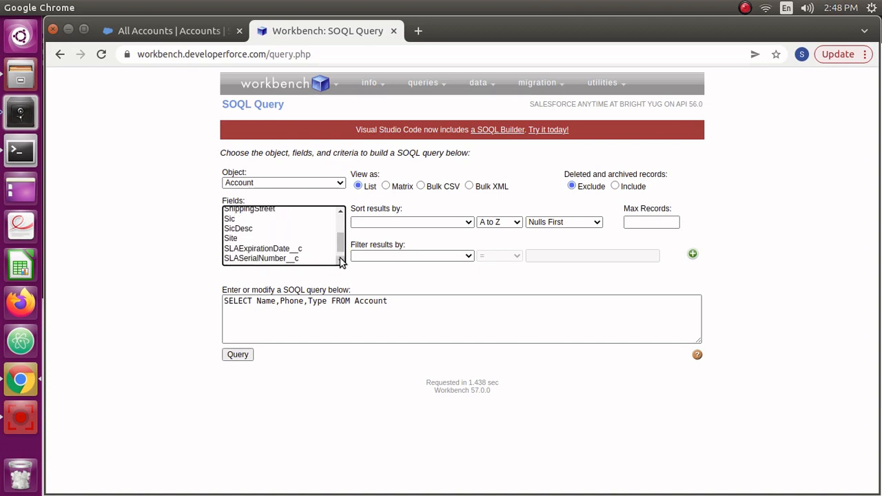
ctrl+click(262, 239)
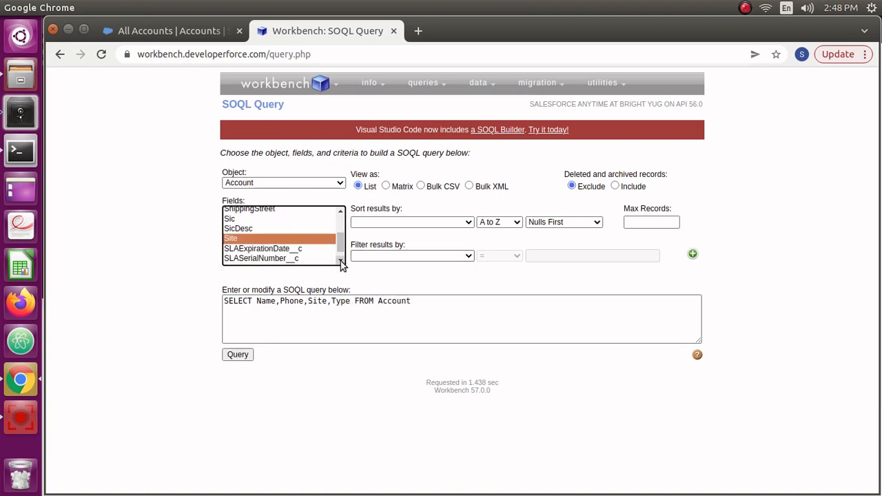
Add the BillingState field to the Account query.
drag(342, 248, 350, 233)
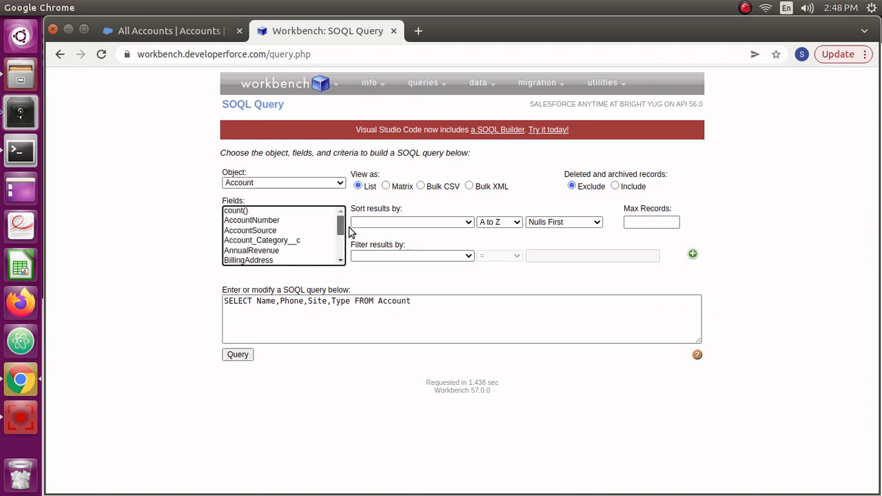
click(340, 260)
click(341, 260)
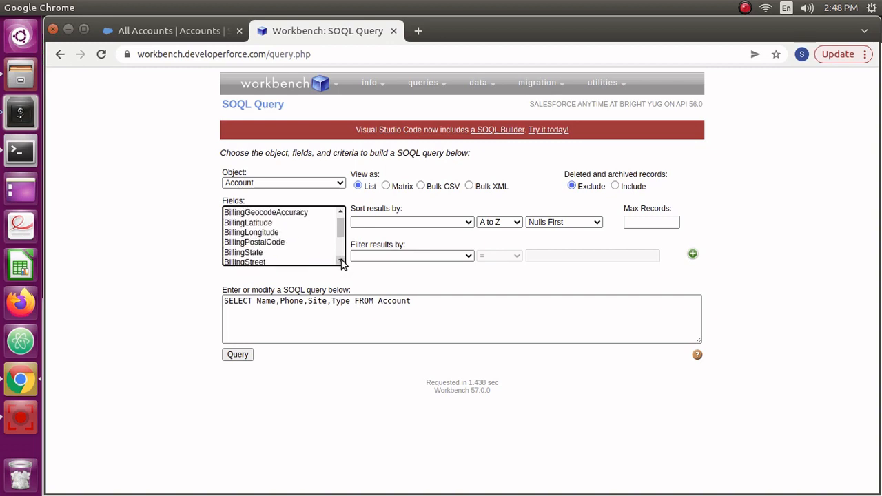
click(340, 260)
click(265, 228)
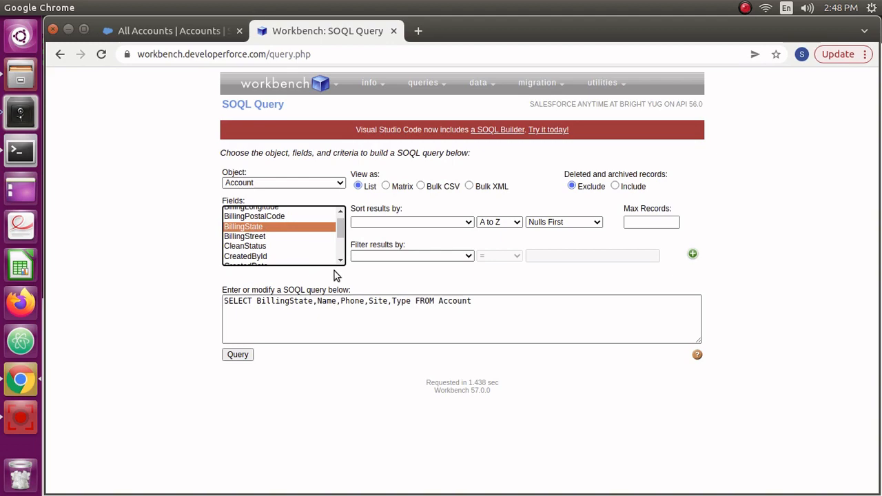
Check the columns of the All Accounts list in Salesforce and add the OwnerId field to the Workbench query.
click(178, 37)
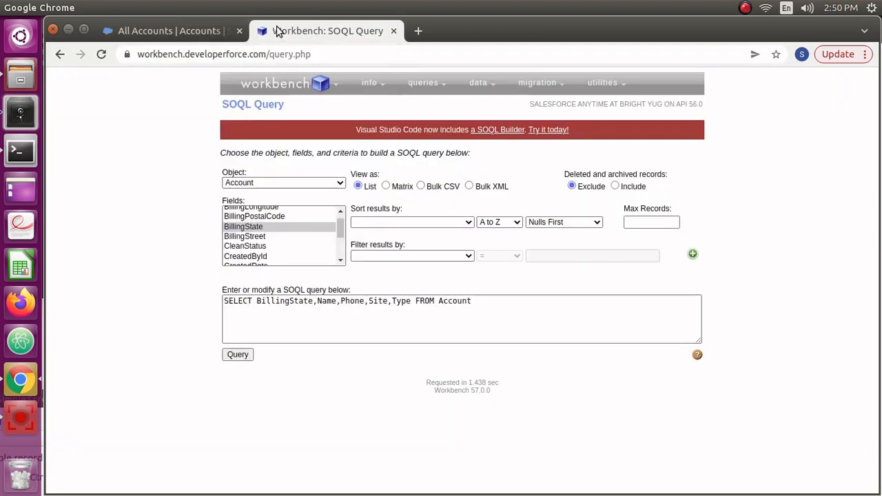
click(277, 31)
click(341, 246)
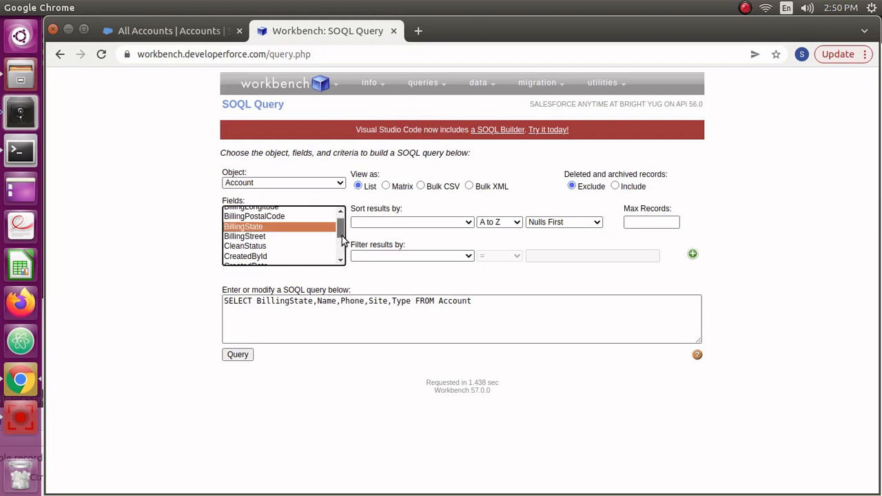
drag(342, 244, 340, 248)
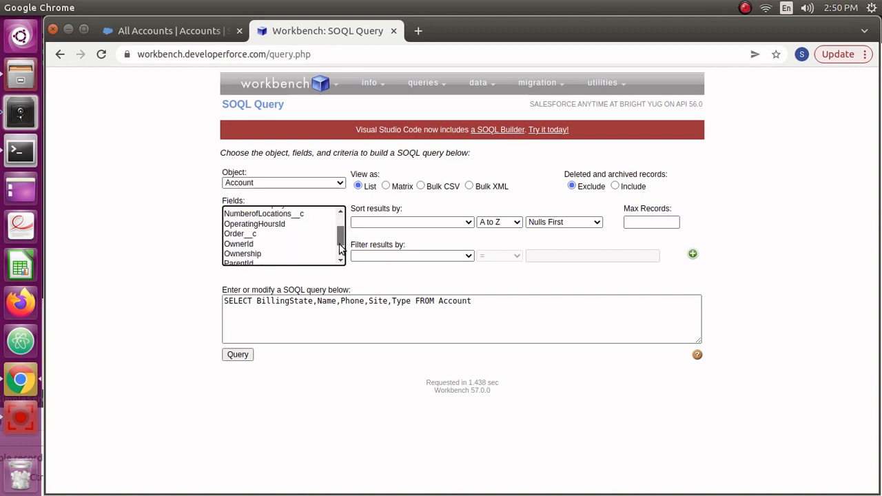
ctrl+click(252, 247)
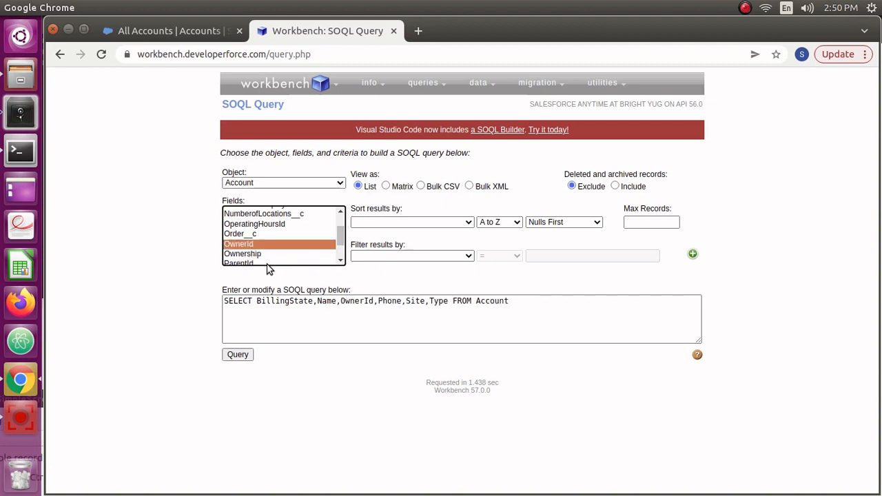
Copy the full query text, try selecting OwnerId alone, and paste the copied query back over the reduced one.
click(524, 307)
key(ctrl+a)
key(ctrl+c)
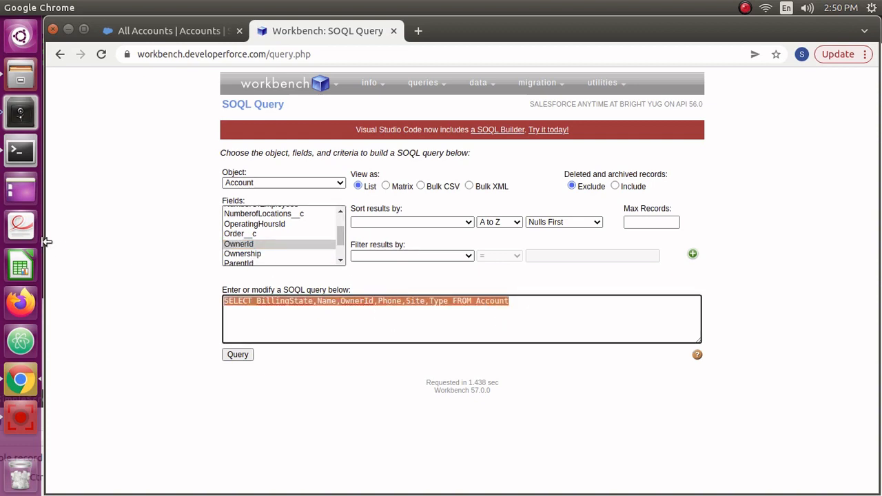
click(245, 245)
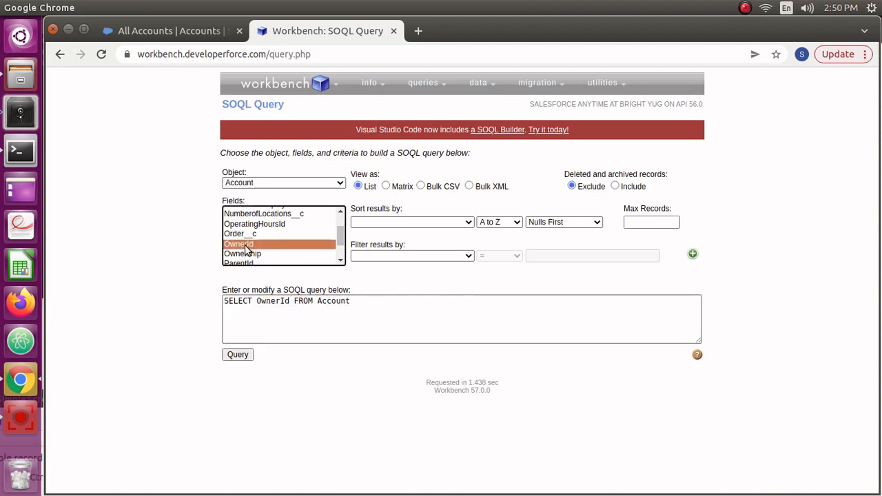
click(421, 310)
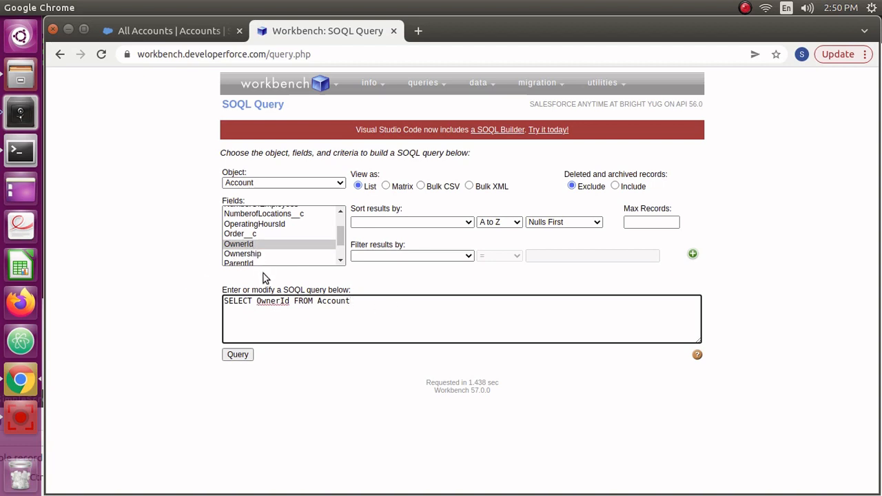
triple_click(359, 305)
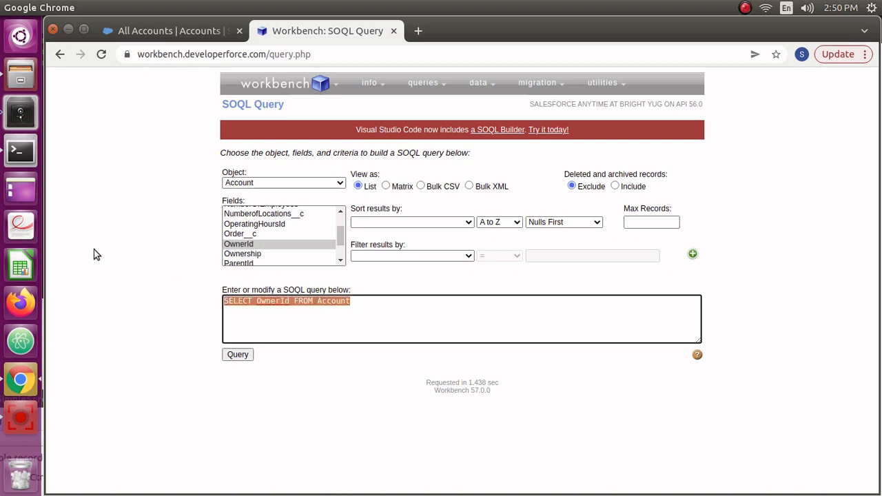
key(BackSpace)
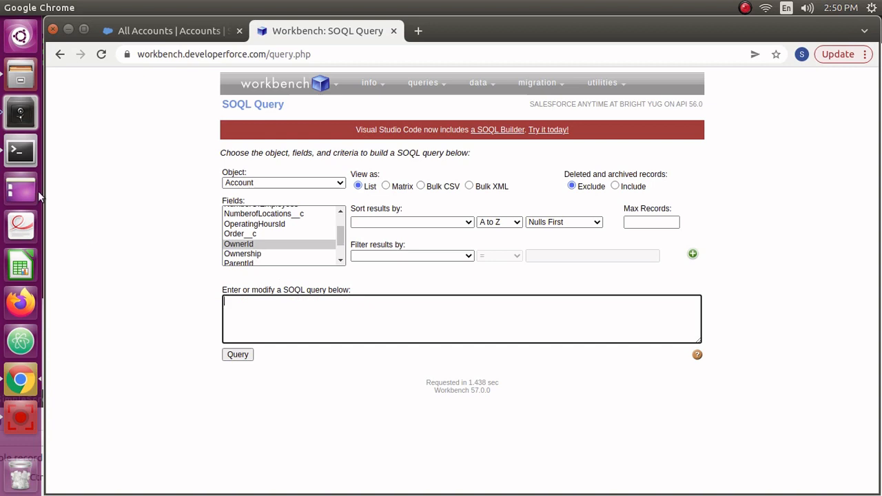
key(ctrl+v)
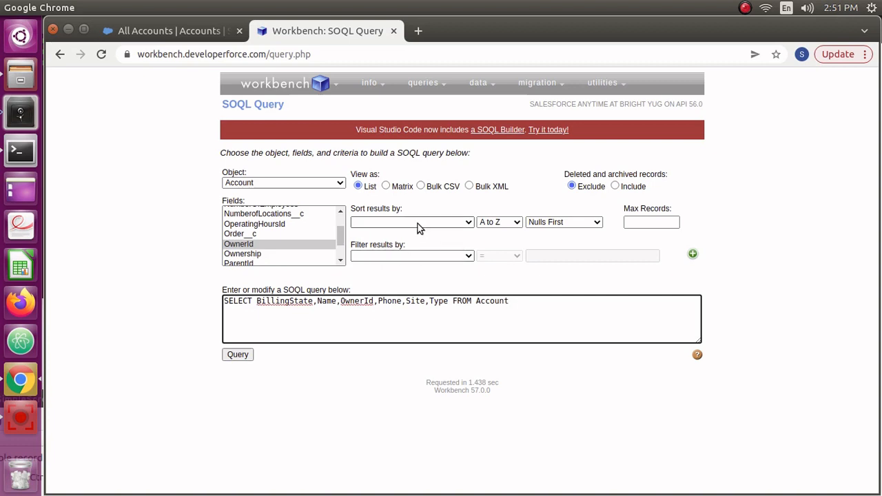
Run the Account query in List view and check the returned record range in its results.
click(238, 357)
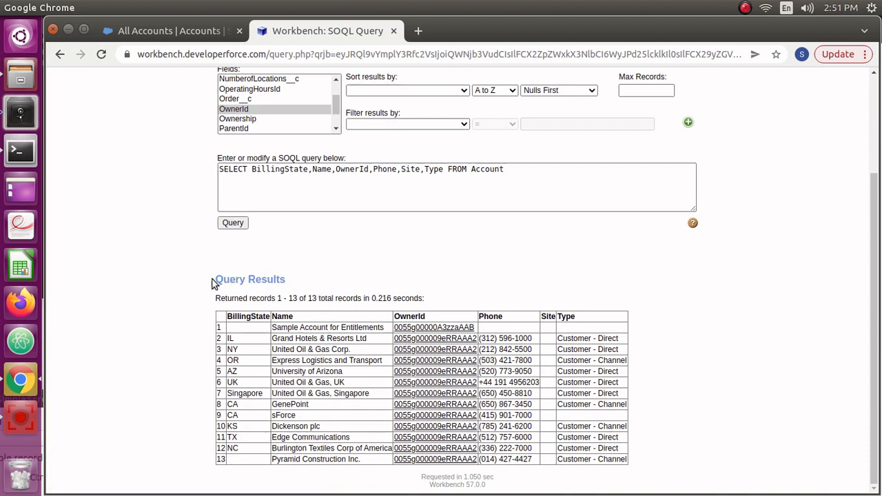
drag(213, 283, 298, 284)
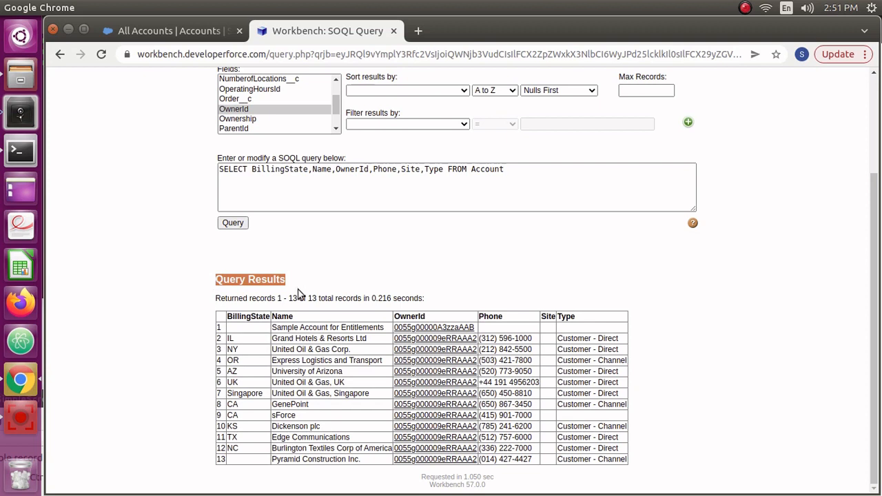
click(299, 295)
drag(288, 299, 317, 298)
click(317, 299)
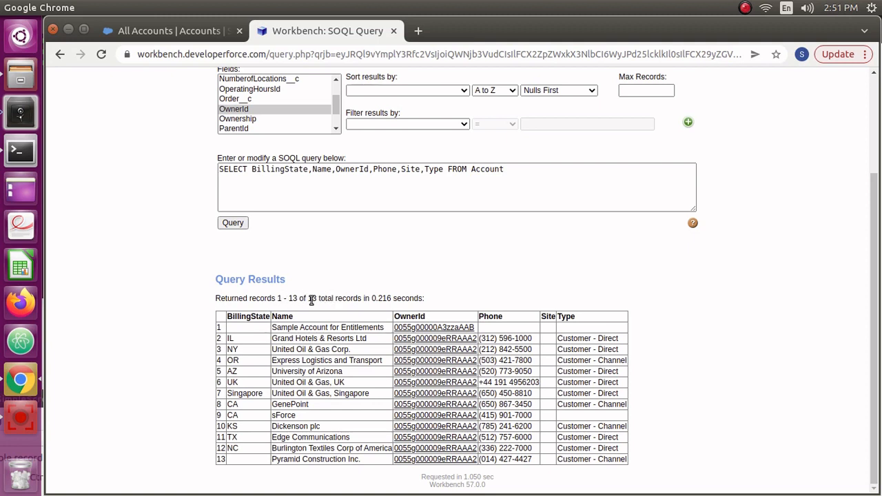
Examine the record totals and results table against the Account object named in the query.
drag(312, 298, 425, 298)
click(403, 298)
drag(279, 300, 295, 299)
click(310, 299)
drag(308, 299, 453, 300)
click(422, 274)
scroll(397, 280, up, 3)
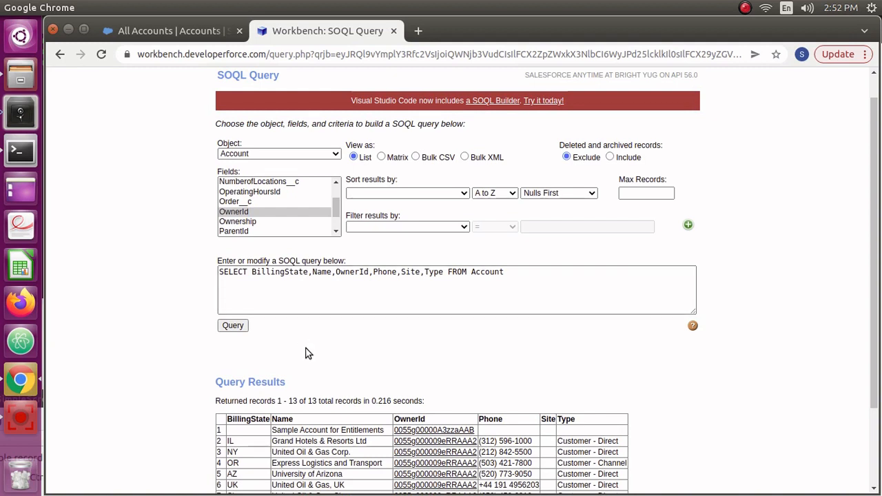
click(487, 272)
double_click(487, 271)
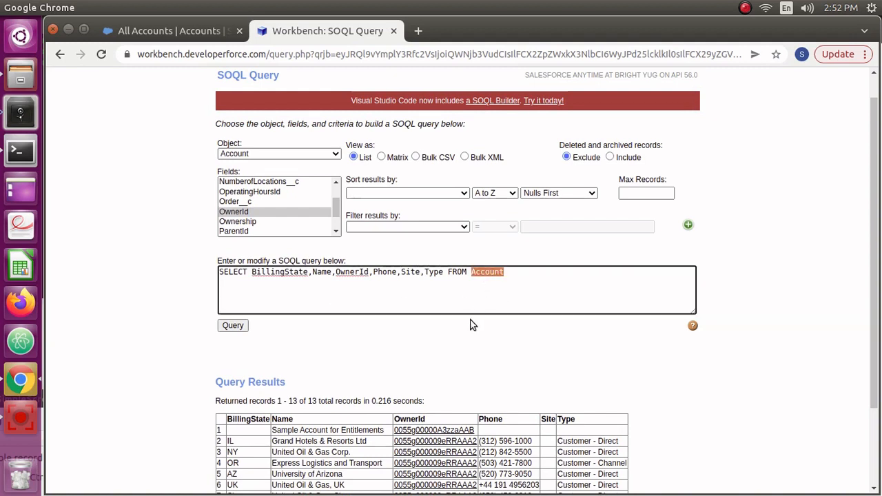
click(417, 350)
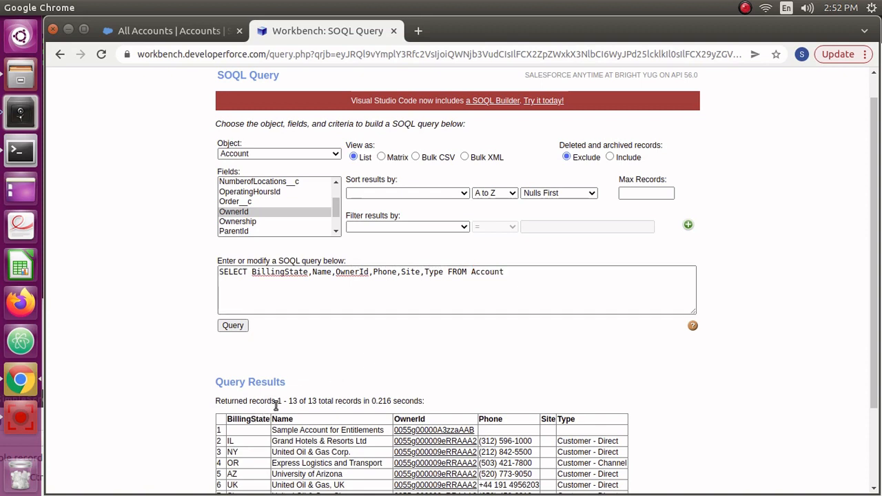
drag(275, 401, 300, 405)
click(380, 372)
scroll(270, 348, down, 3)
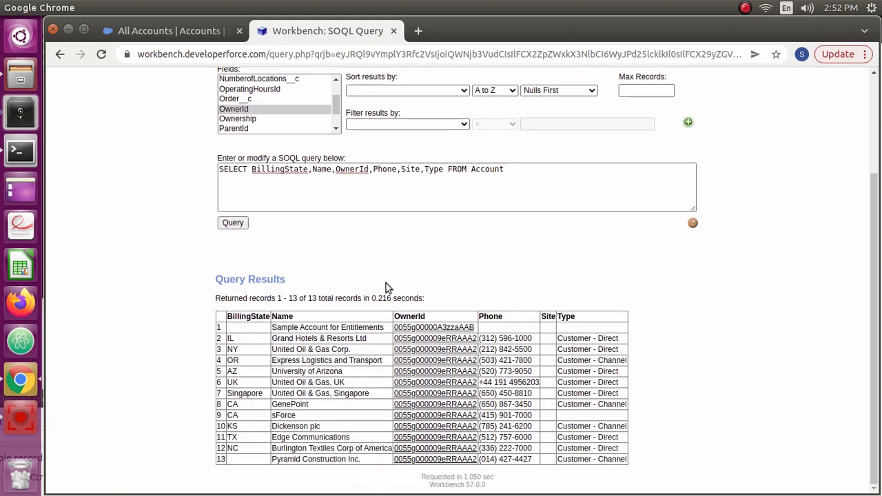
scroll(381, 281, up, 3)
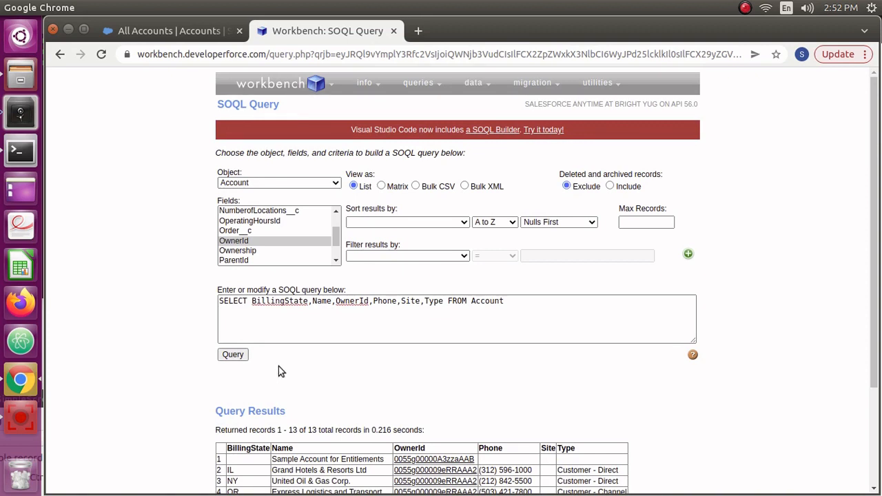
Try the Bulk CSV output option, switch back to List, and recheck the returned record range.
click(416, 186)
click(354, 186)
scroll(315, 373, down, 3)
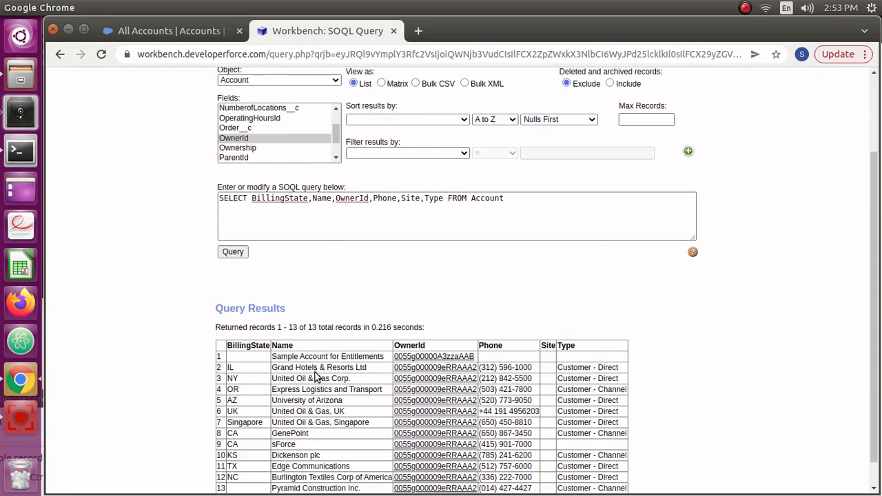
drag(282, 327, 216, 327)
drag(282, 327, 298, 326)
click(298, 327)
scroll(502, 304, up, 2)
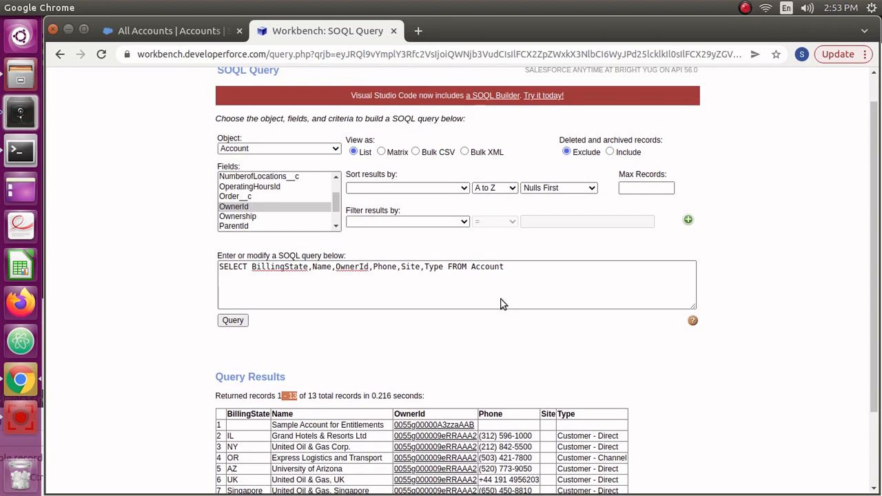
Set the output to Bulk CSV and run the Account query as a bulk job.
click(416, 152)
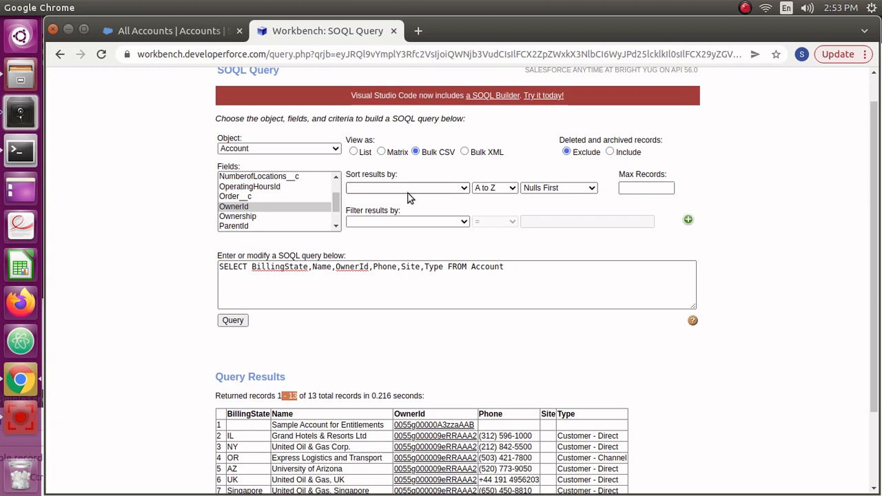
click(237, 325)
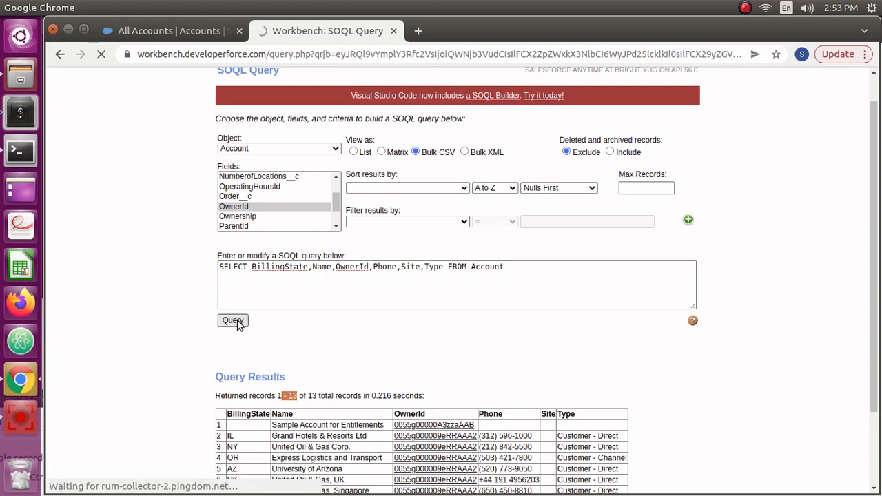
click(231, 322)
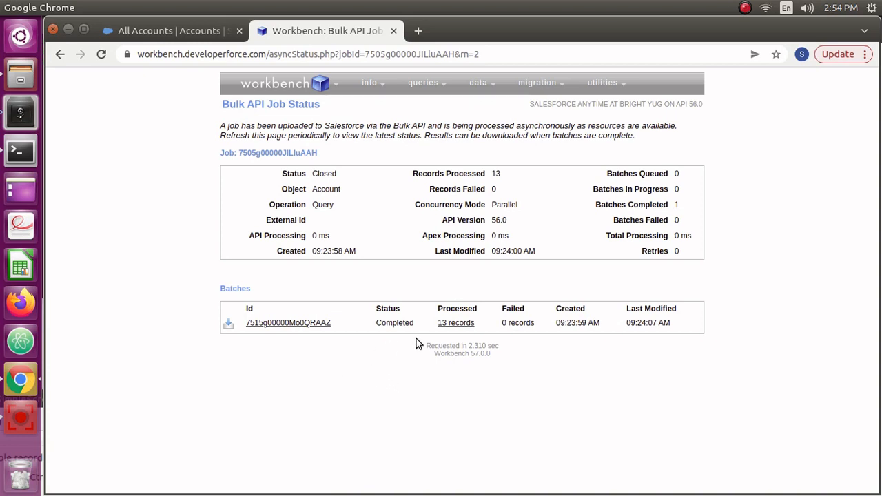
Examine the bulk job's status details, including the concurrency mode and the processed batch.
mouse_move(448, 330)
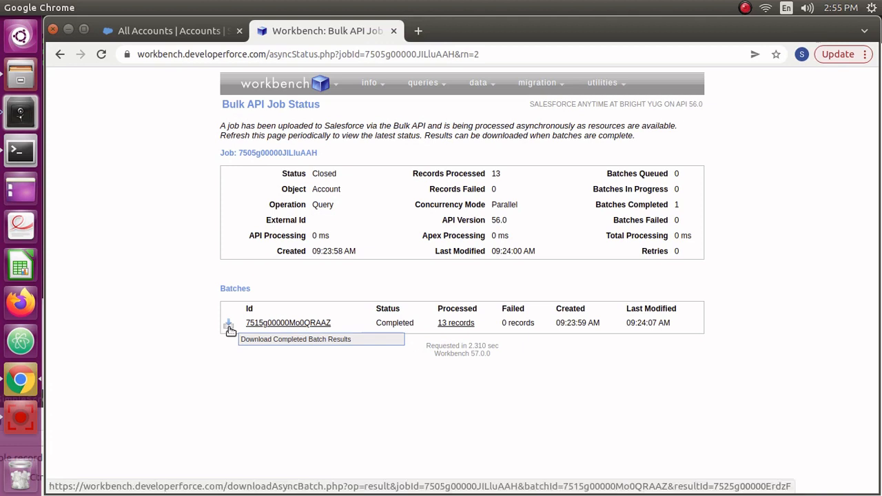
drag(280, 174, 683, 271)
click(547, 231)
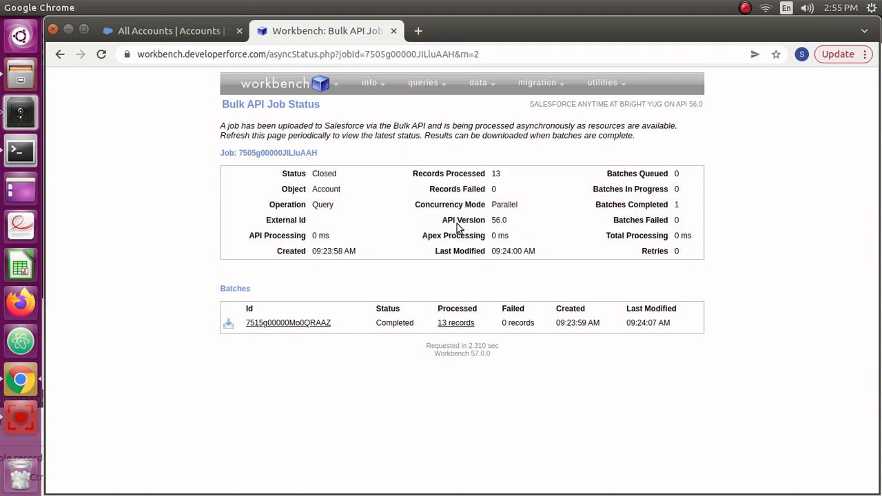
drag(416, 206, 510, 216)
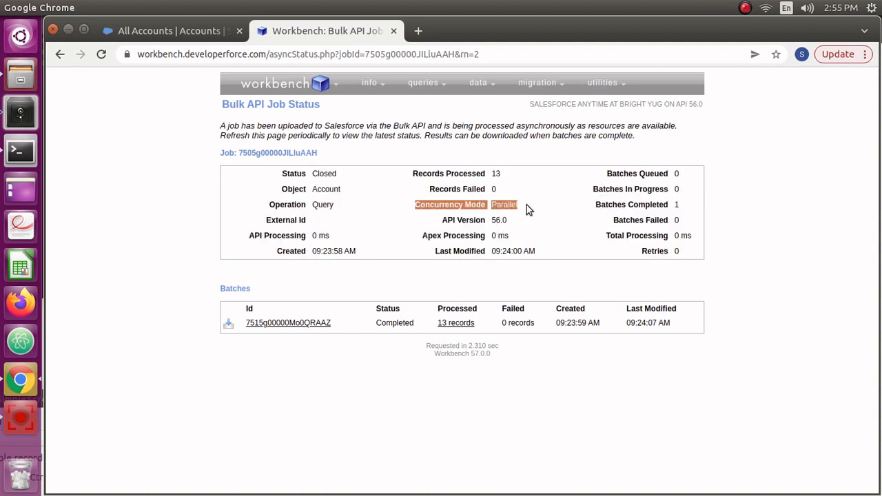
click(530, 217)
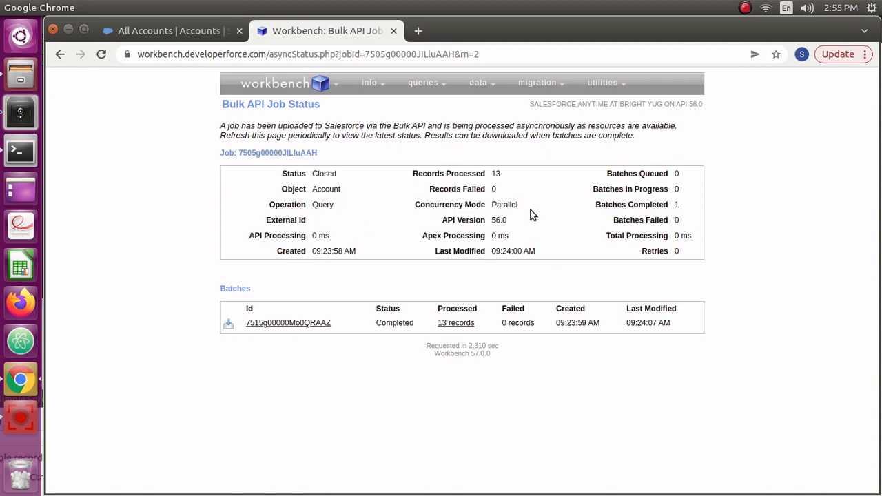
drag(530, 208, 138, 311)
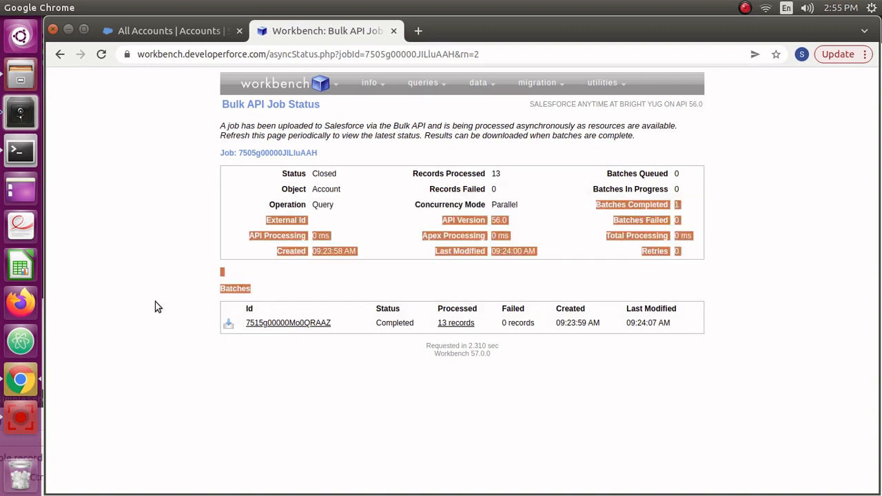
click(353, 214)
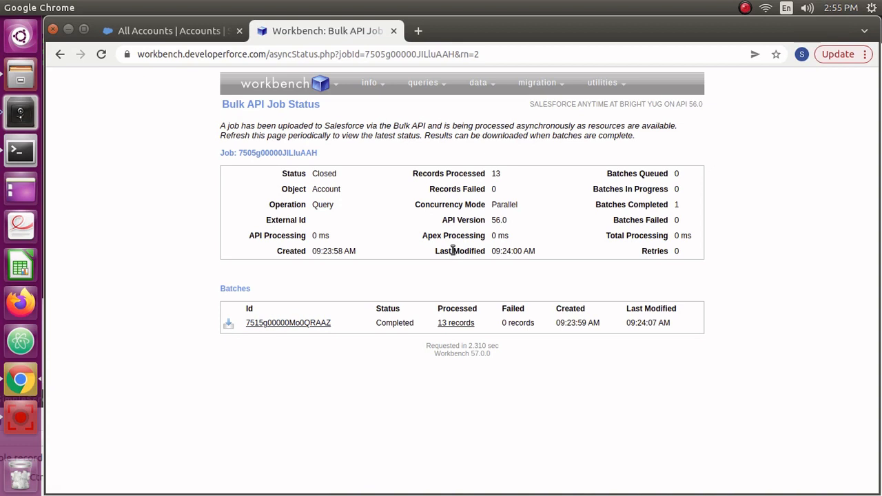
drag(414, 205, 524, 206)
click(519, 207)
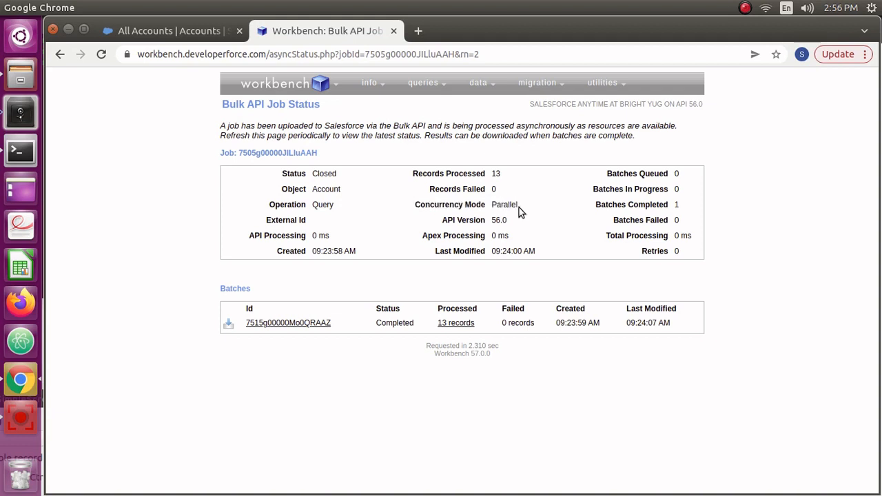
Download the completed Account batch's results and open the CSV file in LibreOffice Calc with comma-separated import.
click(230, 327)
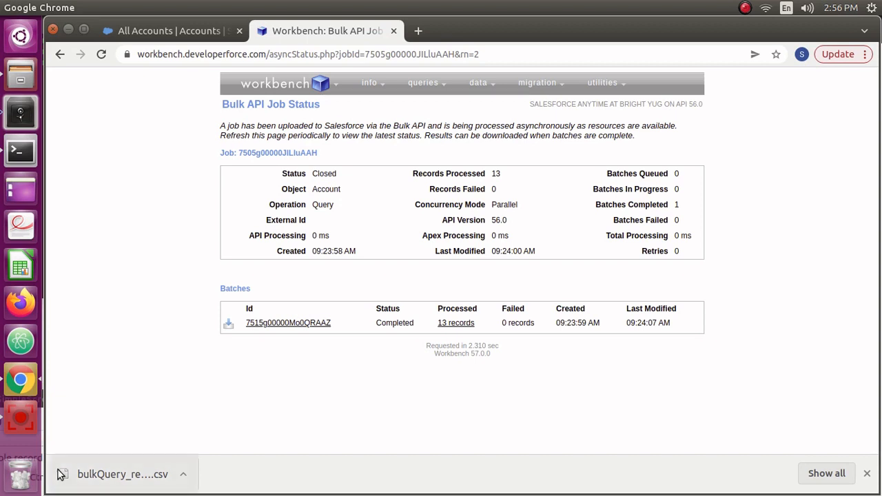
click(91, 476)
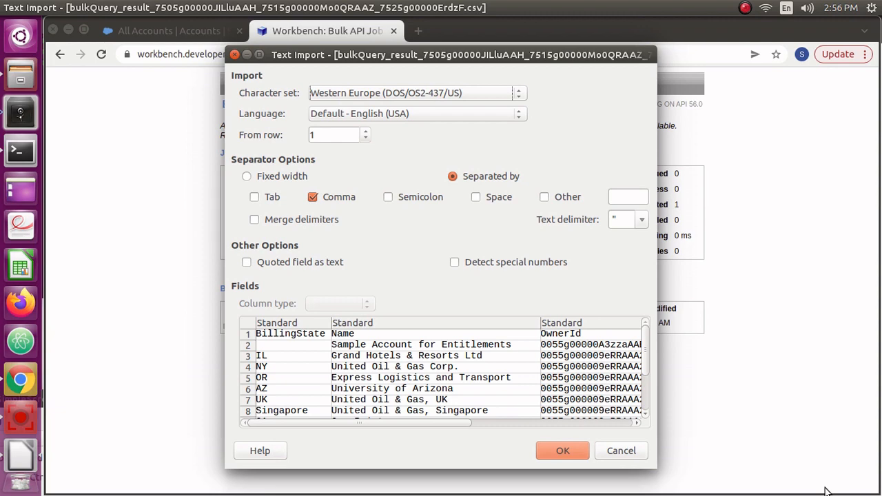
click(561, 452)
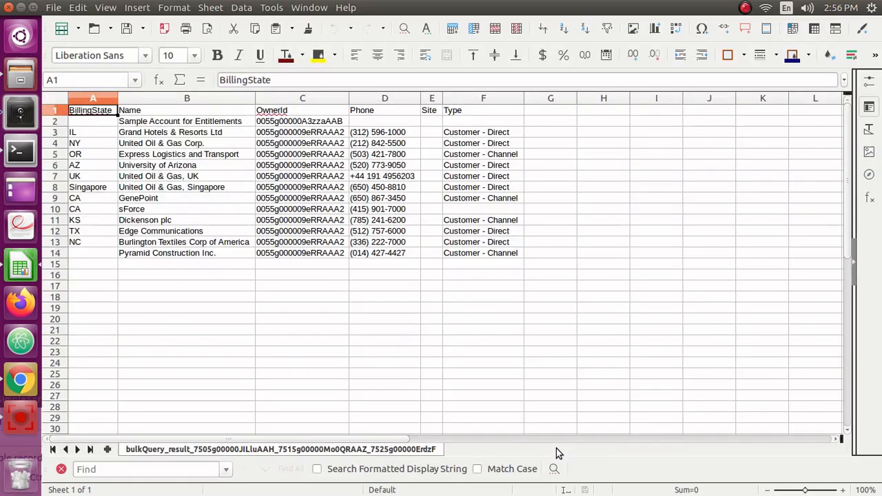
Examine the exported Account records across the Name, OwnerId, Phone, Site and Type columns.
click(312, 186)
click(373, 178)
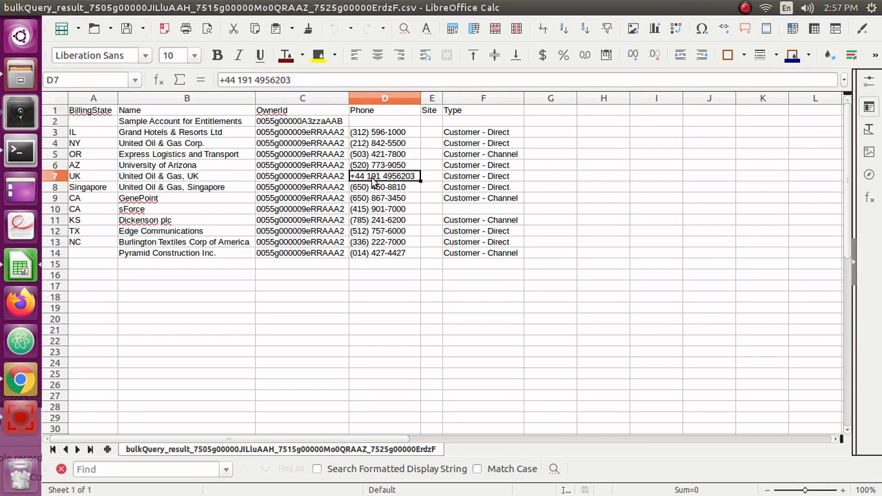
click(435, 189)
click(469, 197)
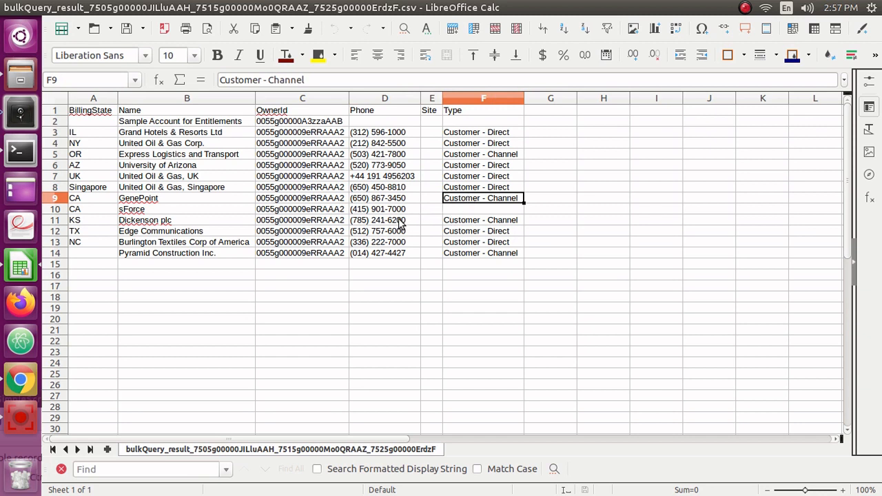
click(220, 214)
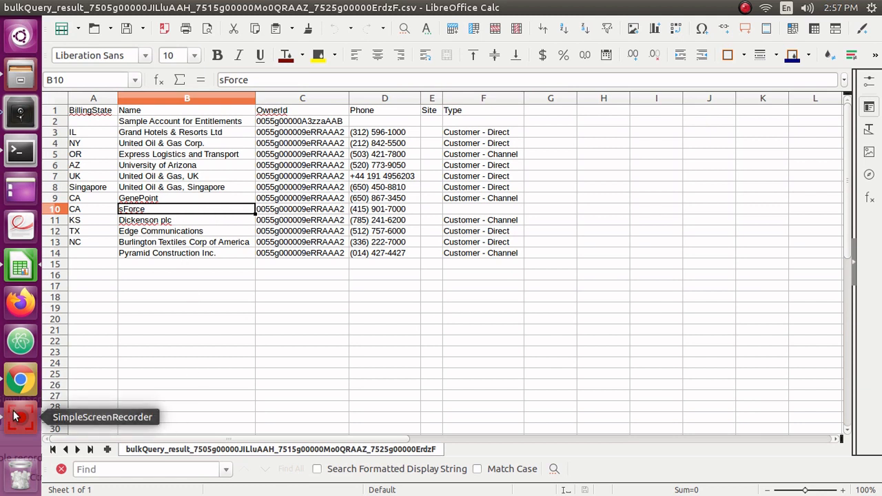
Switch back to Chrome, return to the SOQL Query page in Workbench, and set the output to List.
click(20, 380)
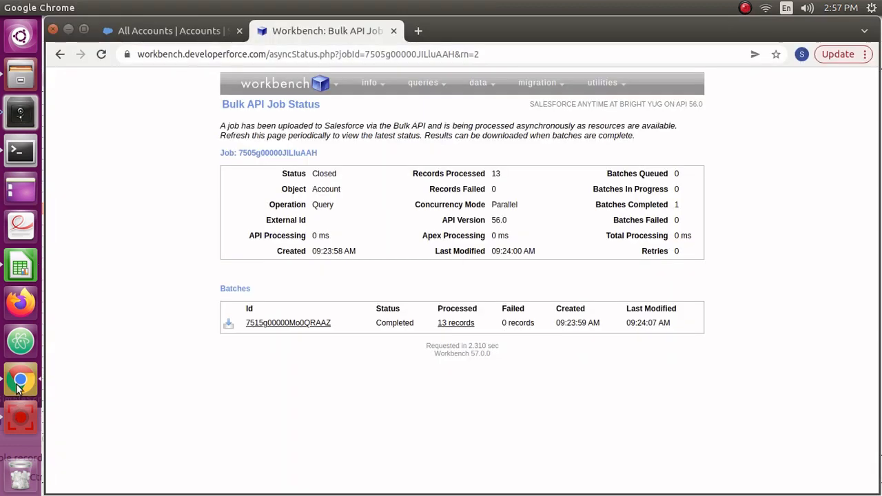
mouse_move(426, 88)
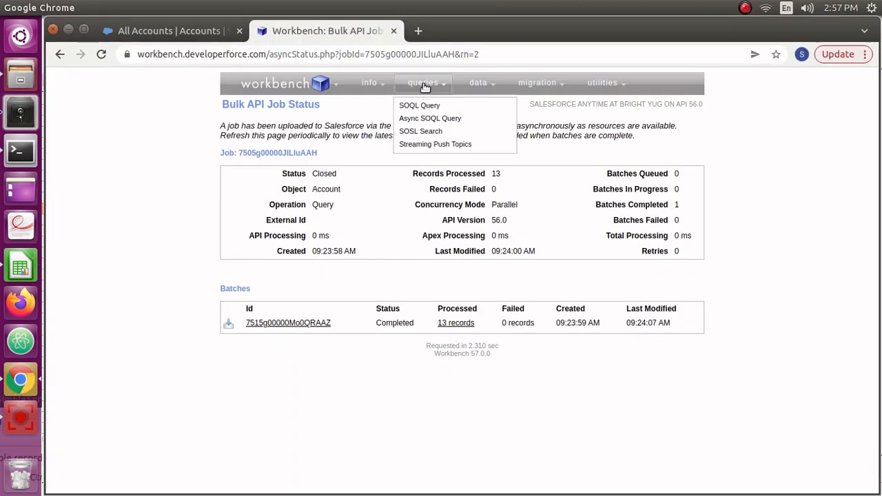
click(418, 111)
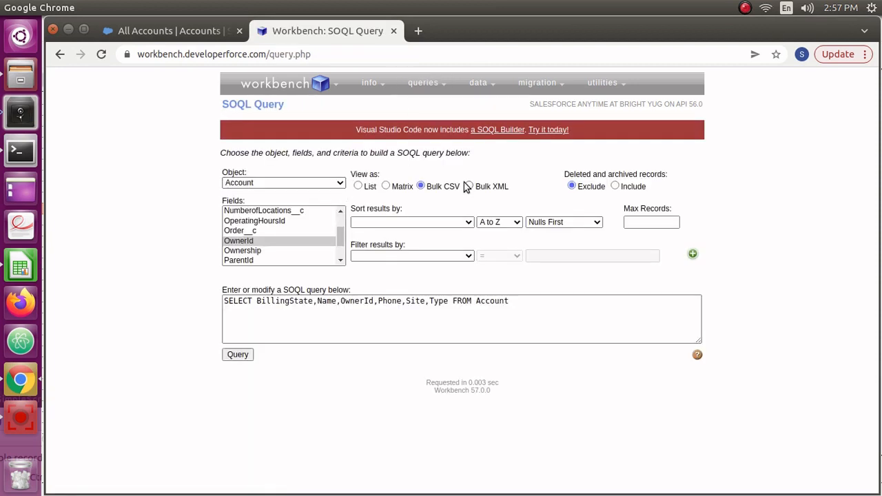
click(358, 187)
Replace OwnerId with Owner.Name in the Account query and run it.
click(365, 308)
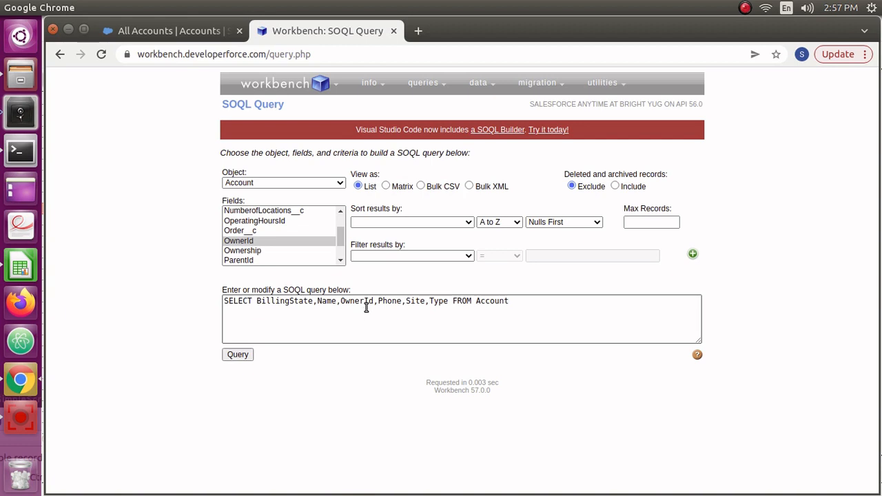
click(366, 295)
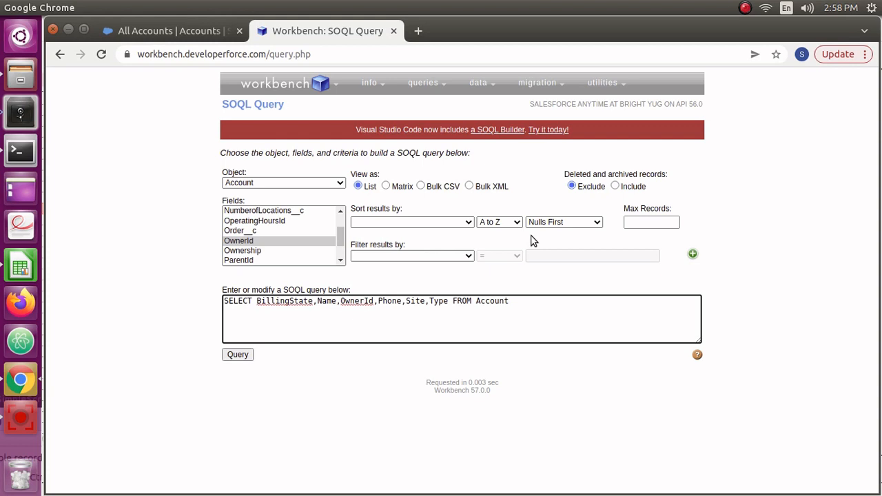
key(Delete)
key(Delete)
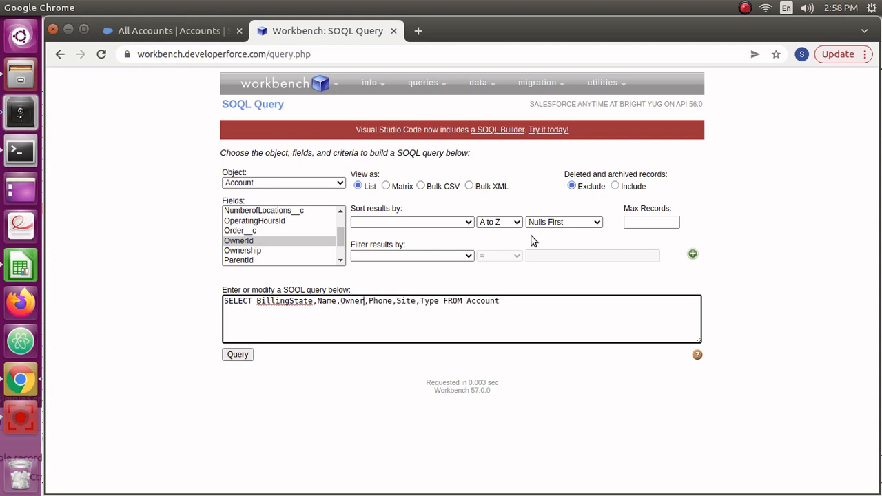
text(.)
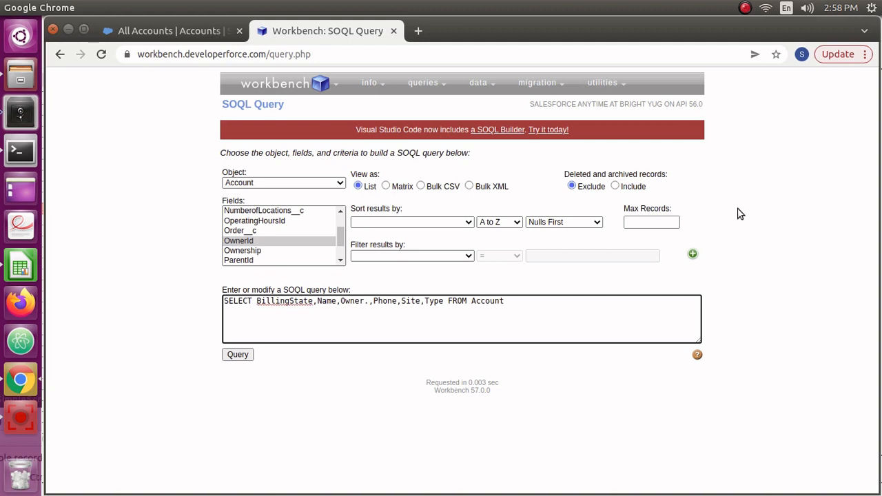
text(Na)
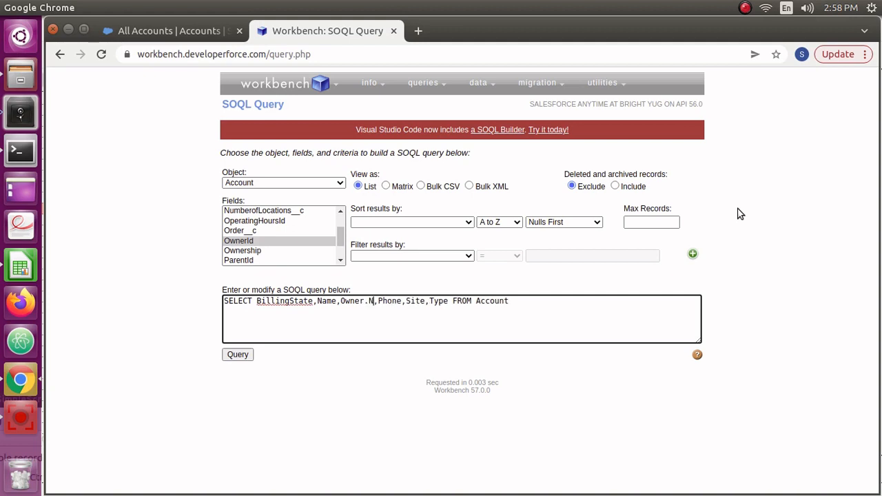
text(me)
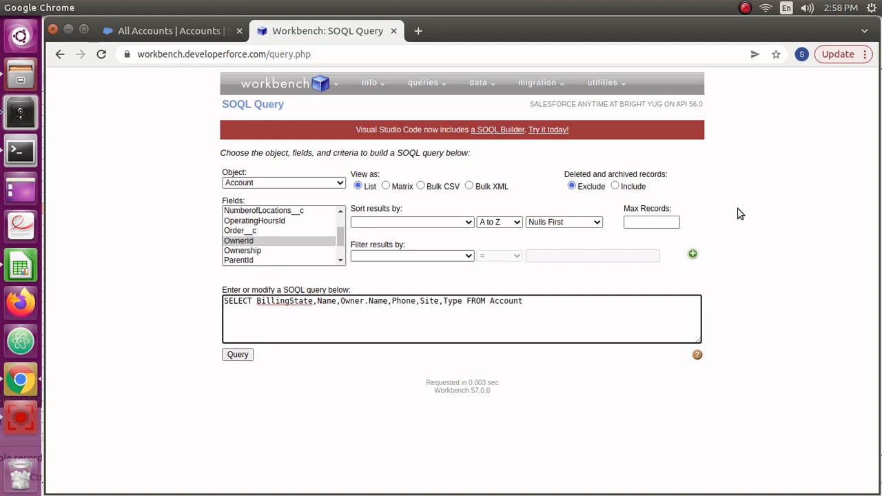
click(245, 357)
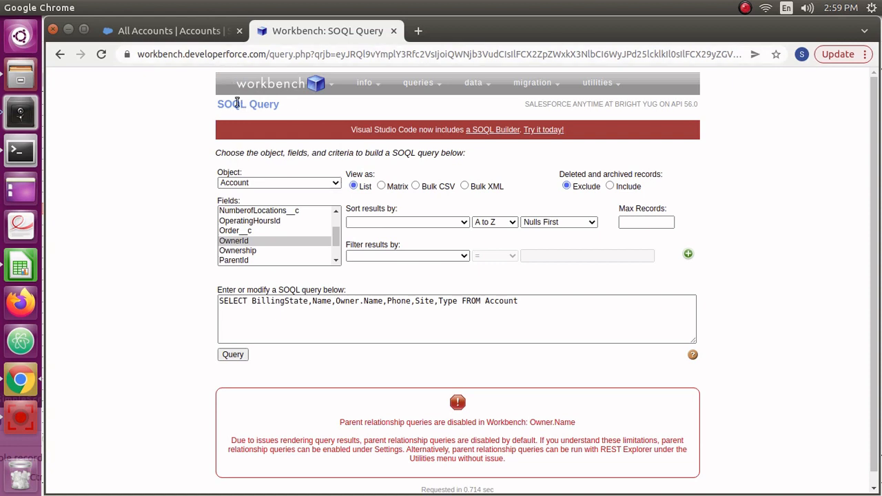
Enable "Allows SOQL Parent Relationship Queries" in the Workbench settings and apply the change.
mouse_move(270, 84)
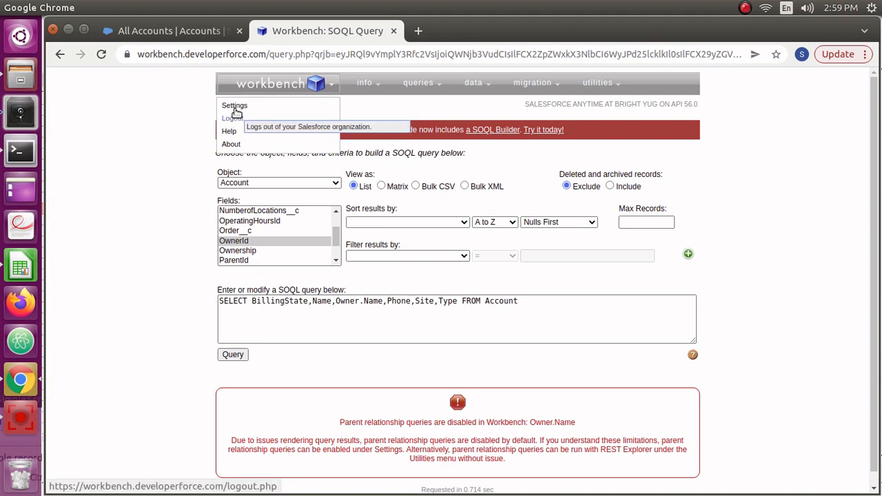
click(235, 111)
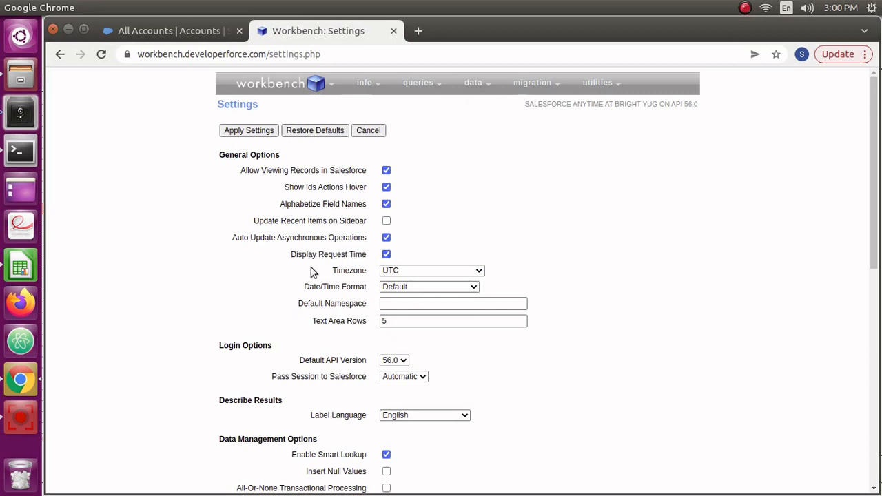
mouse_move(311, 272)
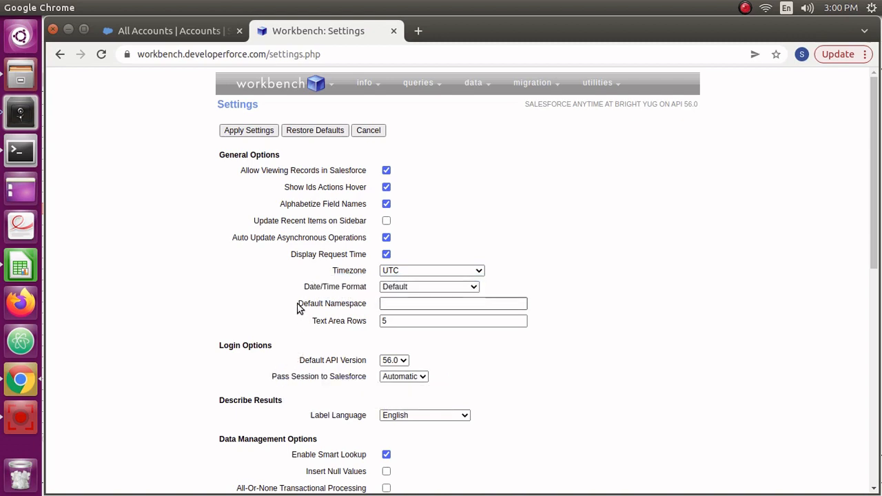
mouse_move(299, 308)
scroll(299, 308, down, 5)
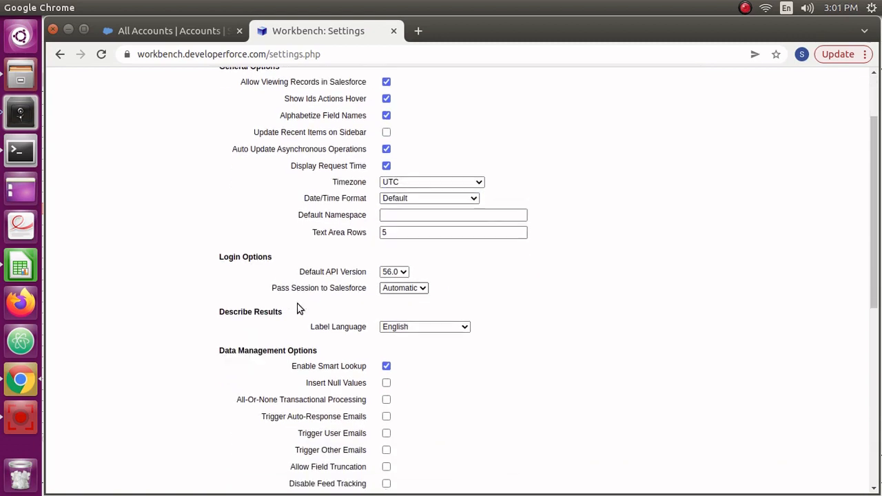
scroll(298, 308, down, 2)
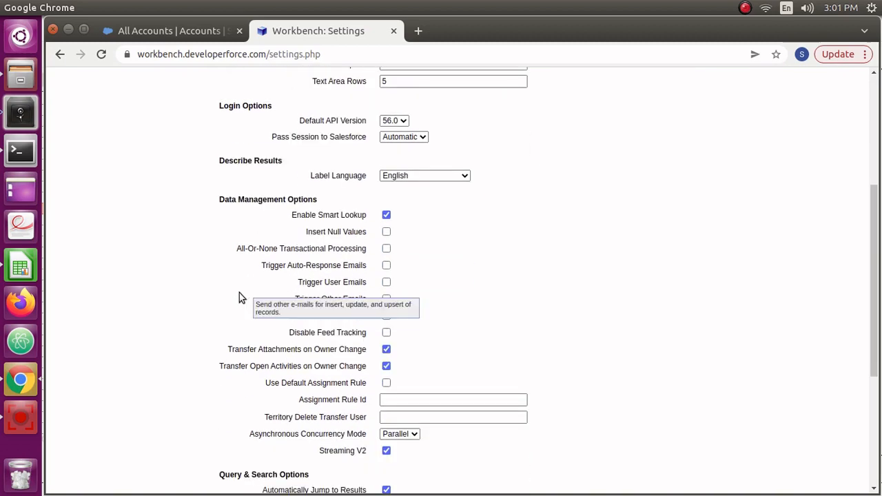
key(ctrl+f)
text(pare)
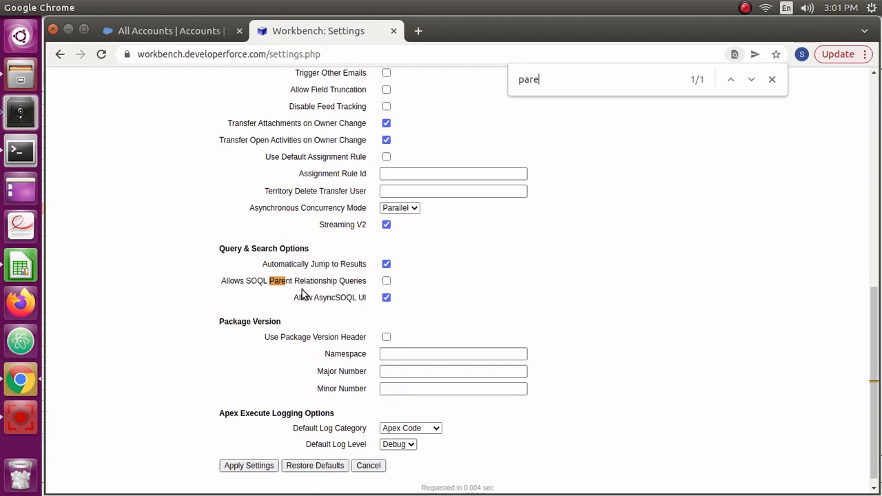
click(386, 281)
scroll(459, 288, down, 1)
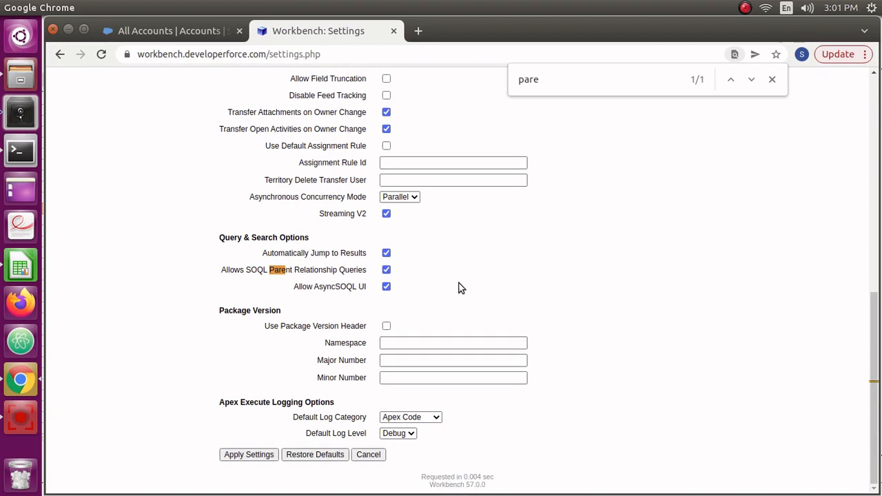
click(264, 459)
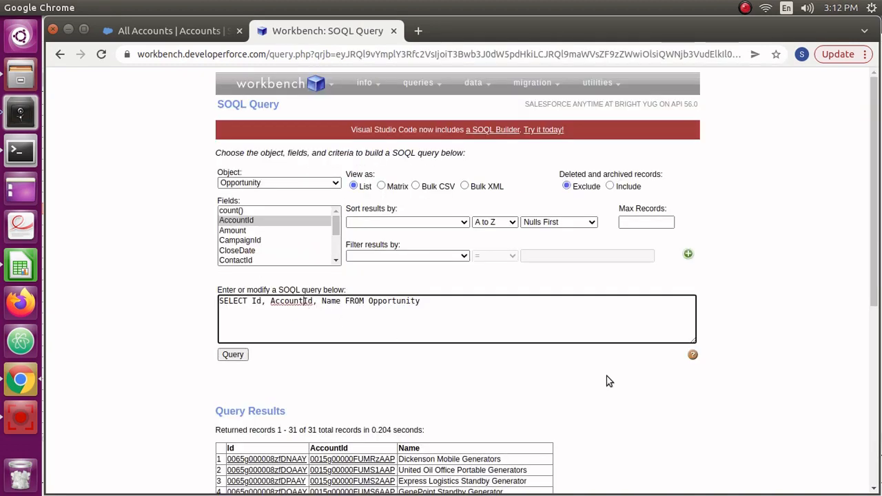
Replace AccountId with Account.Name in the Opportunity query, run it, and review the returned records.
key(BackSpace)
key(Delete)
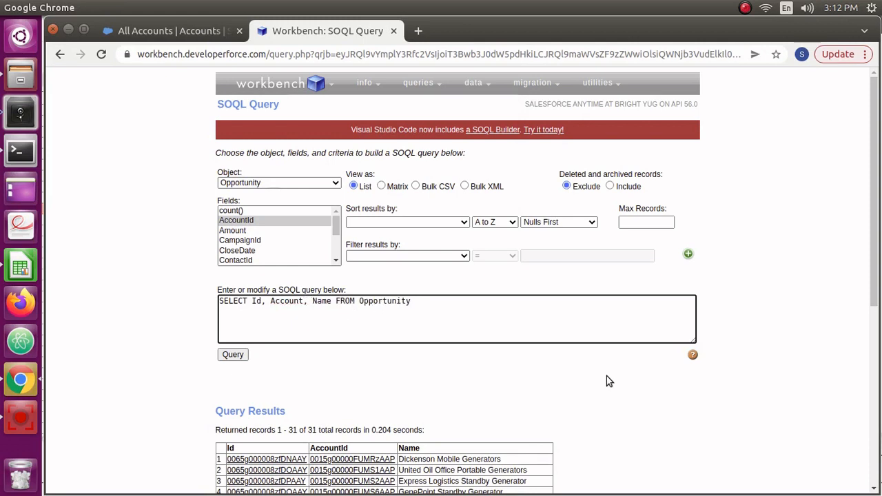
text(.N)
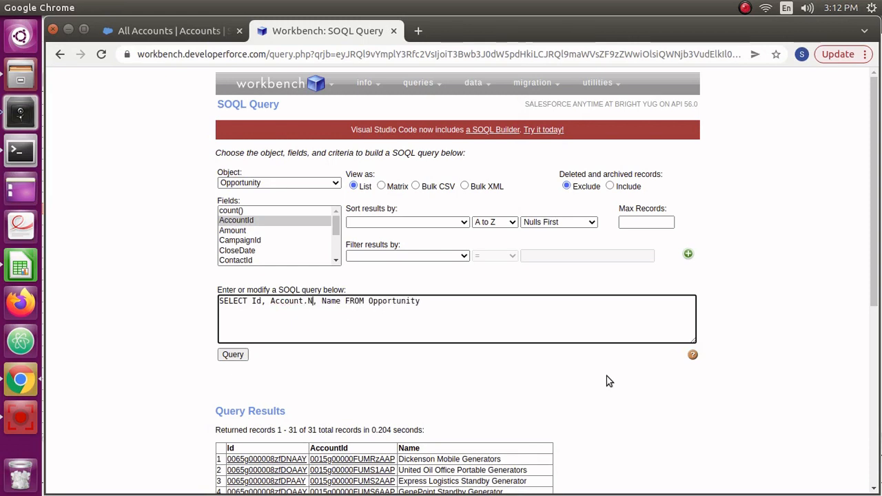
text(ame)
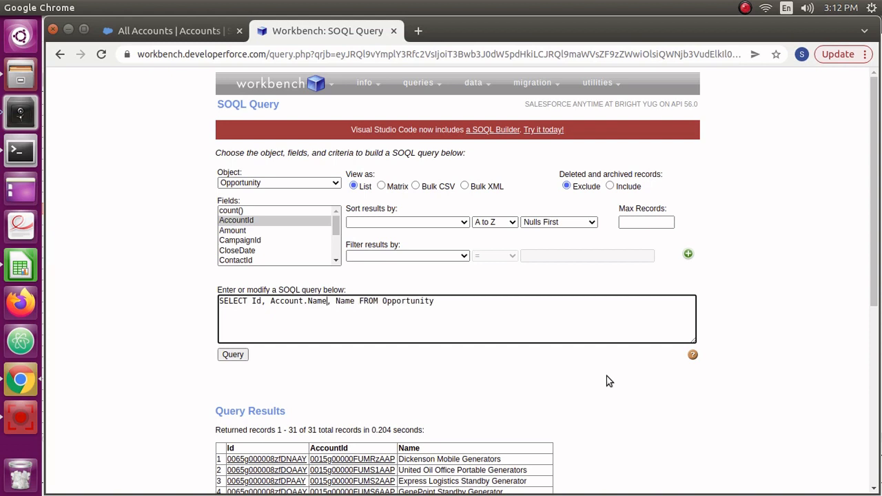
click(235, 363)
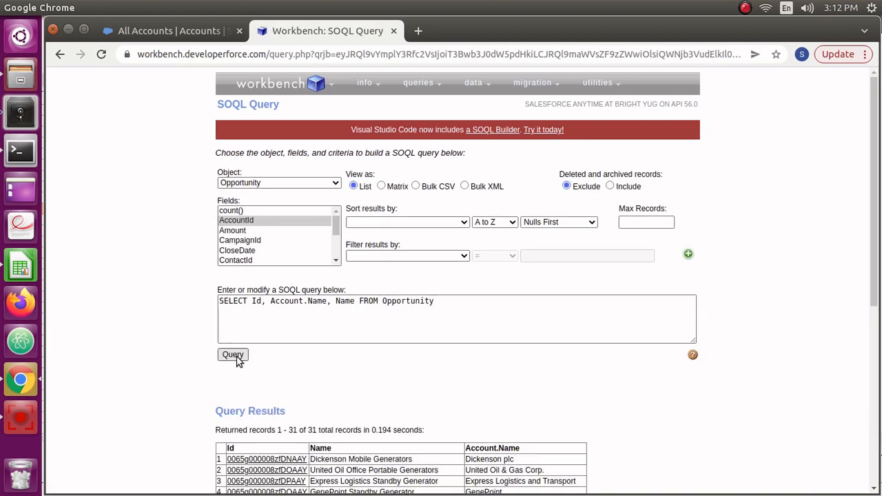
scroll(412, 361, down, 3)
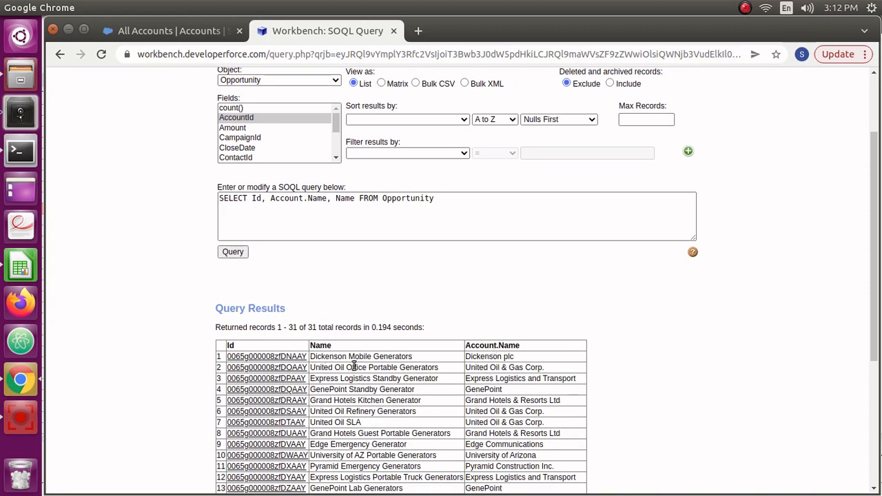
scroll(355, 365, up, 3)
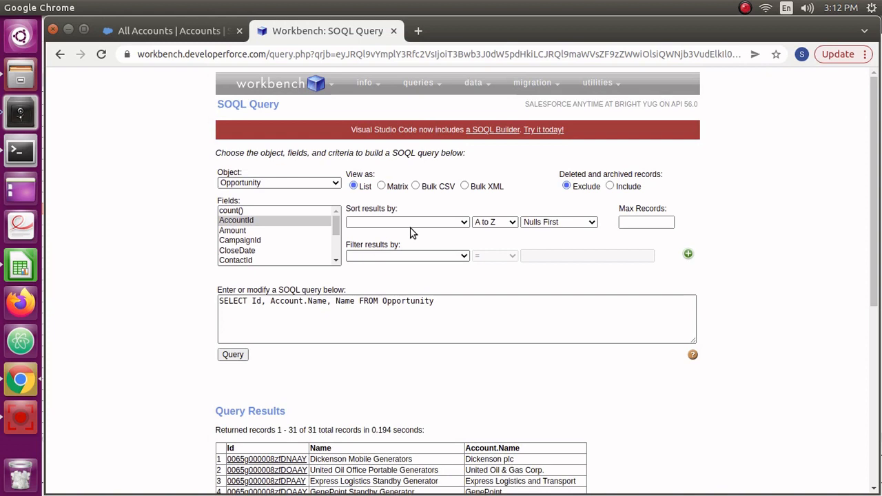
Run the Opportunity query as a Bulk CSV job and download the completed batch's results.
click(415, 186)
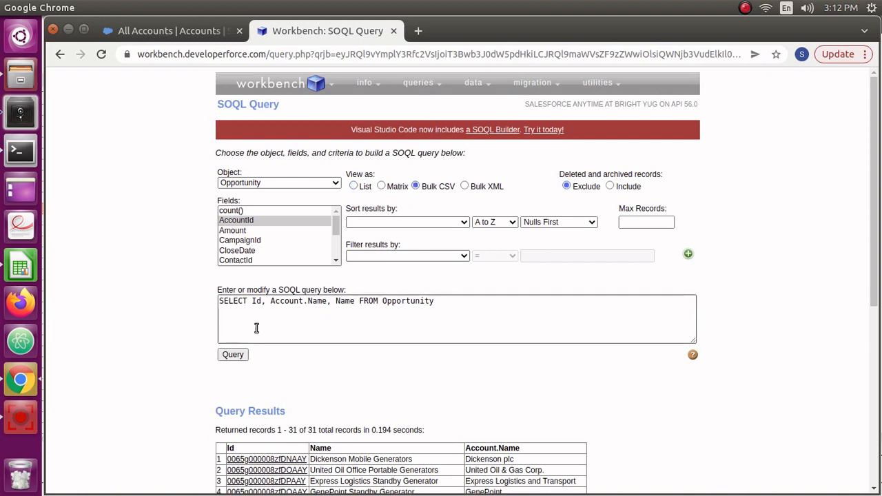
click(232, 356)
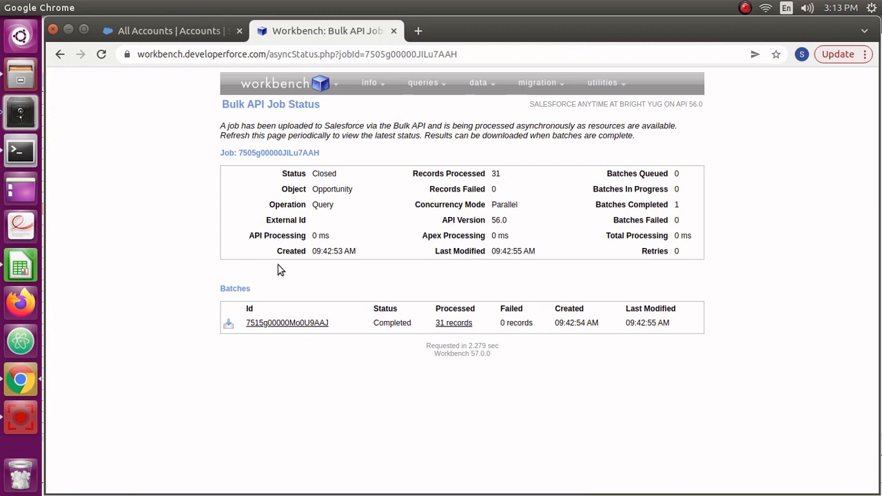
click(230, 327)
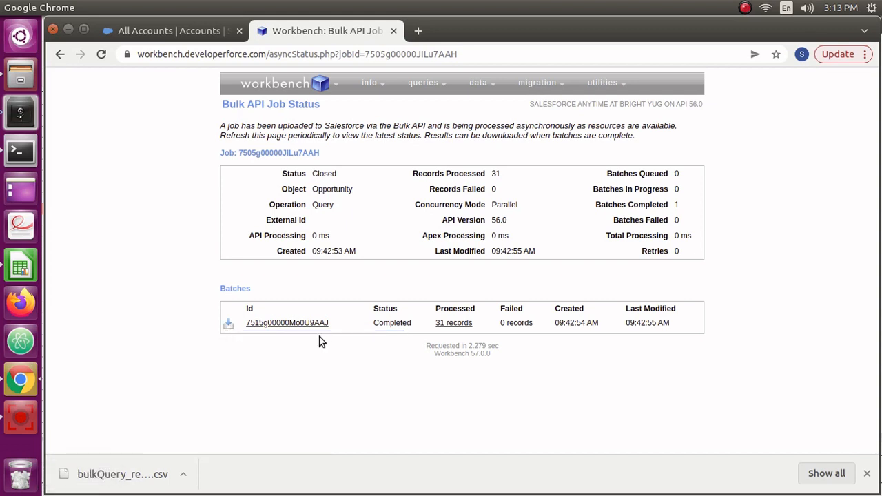
Open the downloaded Opportunity CSV in LibreOffice Calc as comma-separated text and check its Id, Account.Name and Name columns.
click(118, 479)
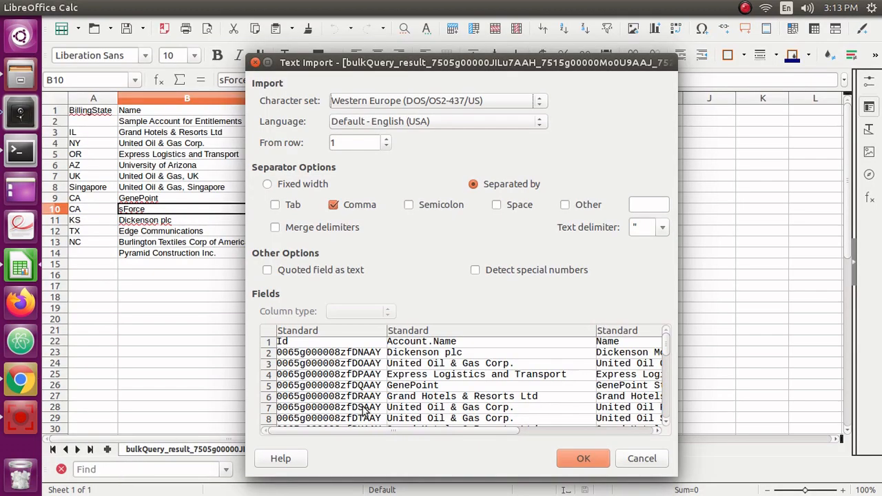
click(571, 459)
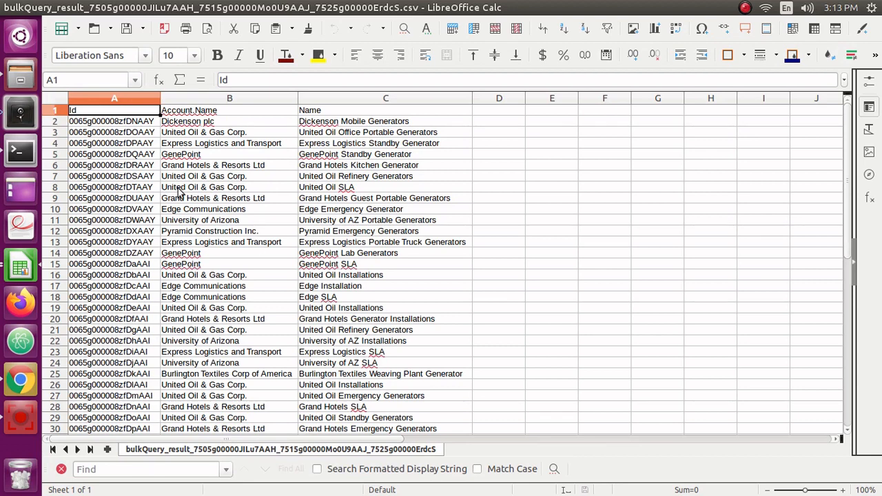
click(126, 143)
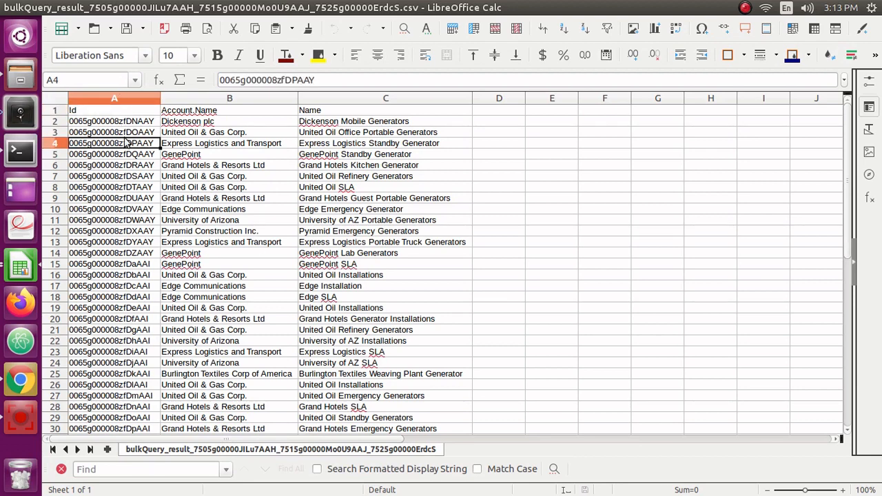
click(241, 143)
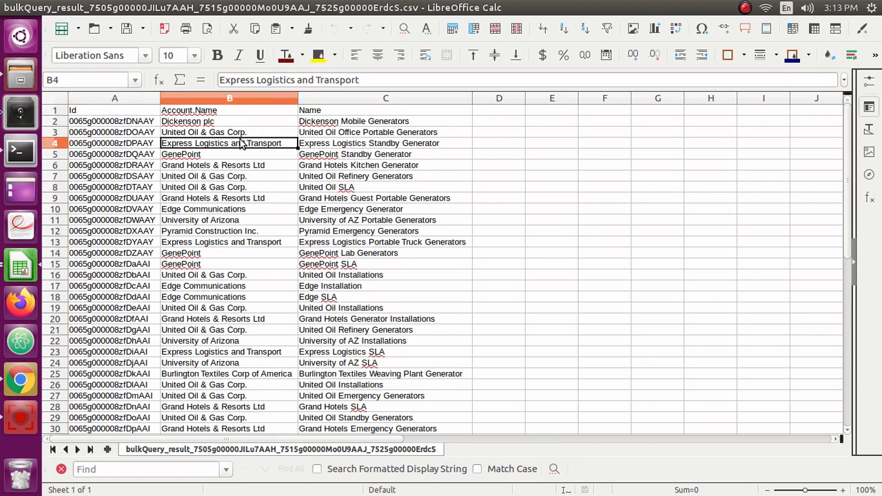
click(324, 136)
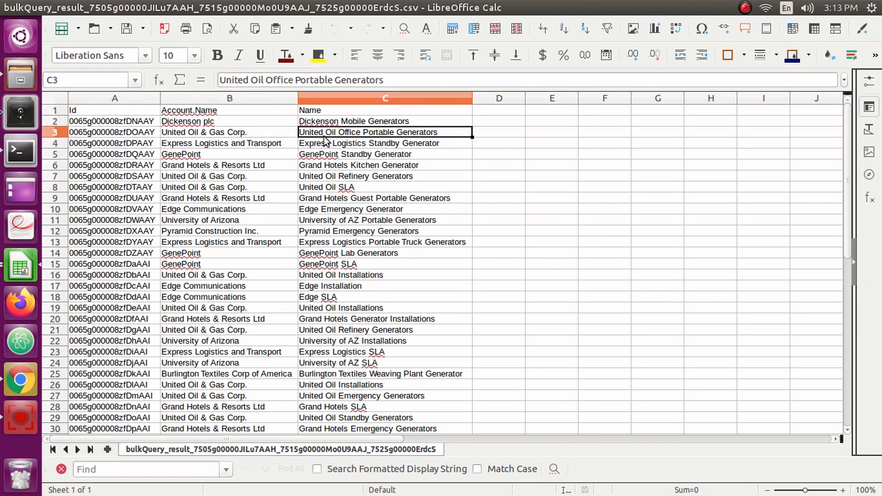